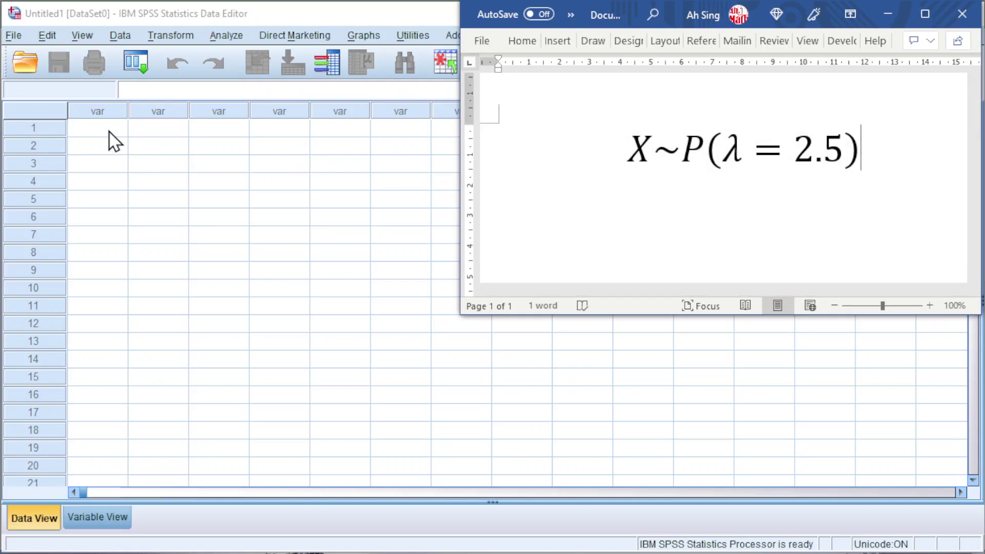
- Enter 0 in cell A1 of the blank Excel workbook
key(alt+Tab)
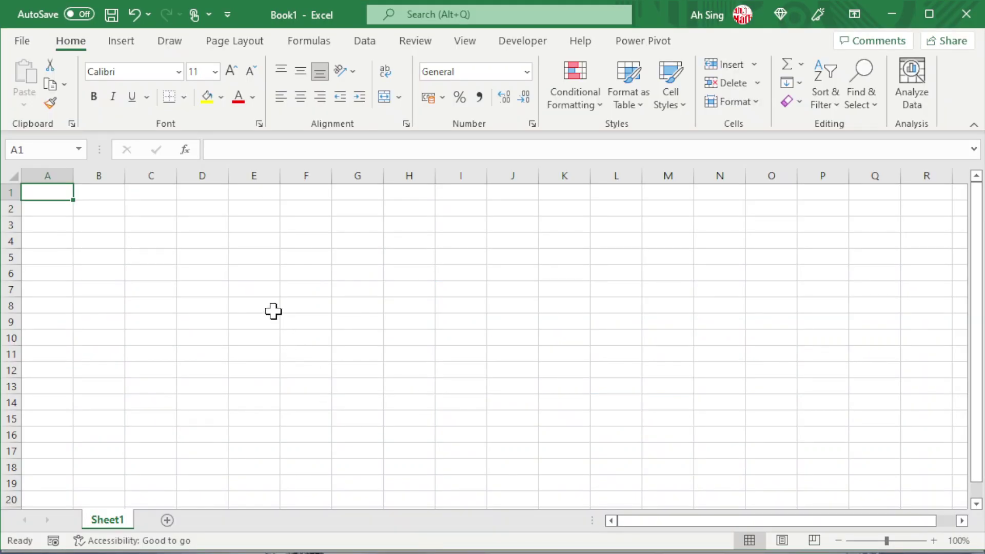
text(0)
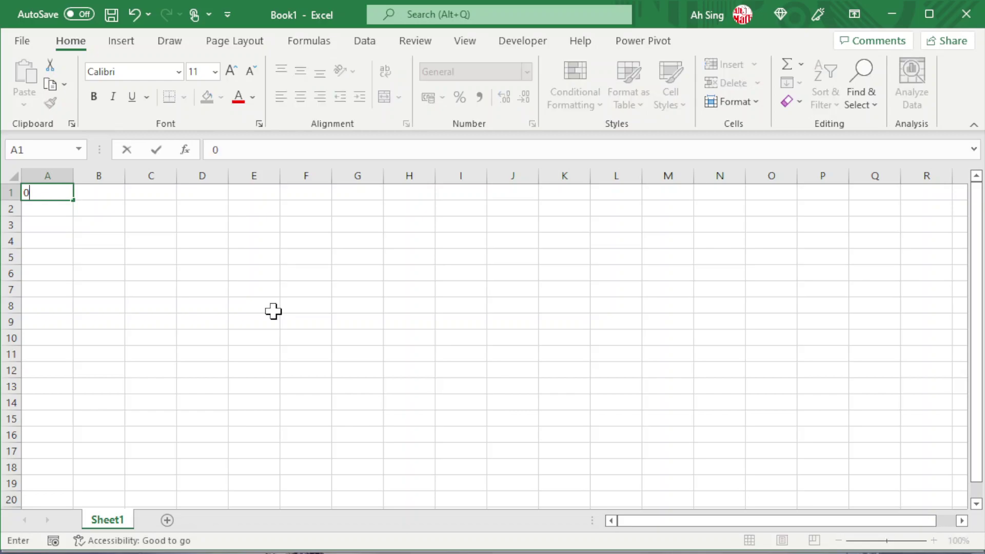
key(Return)
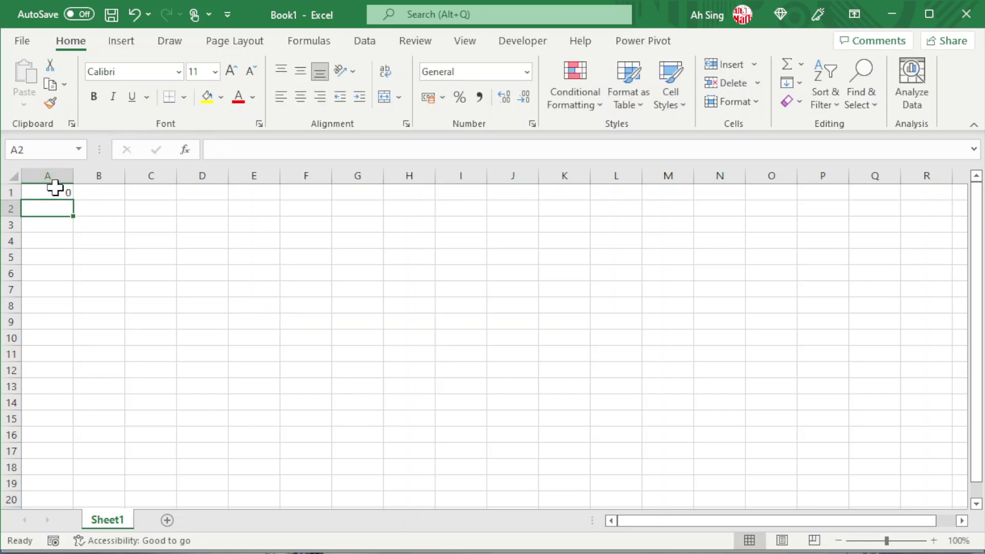
- Fill a column series from 0 to 20 with step 1, then copy A1:A21
click(50, 193)
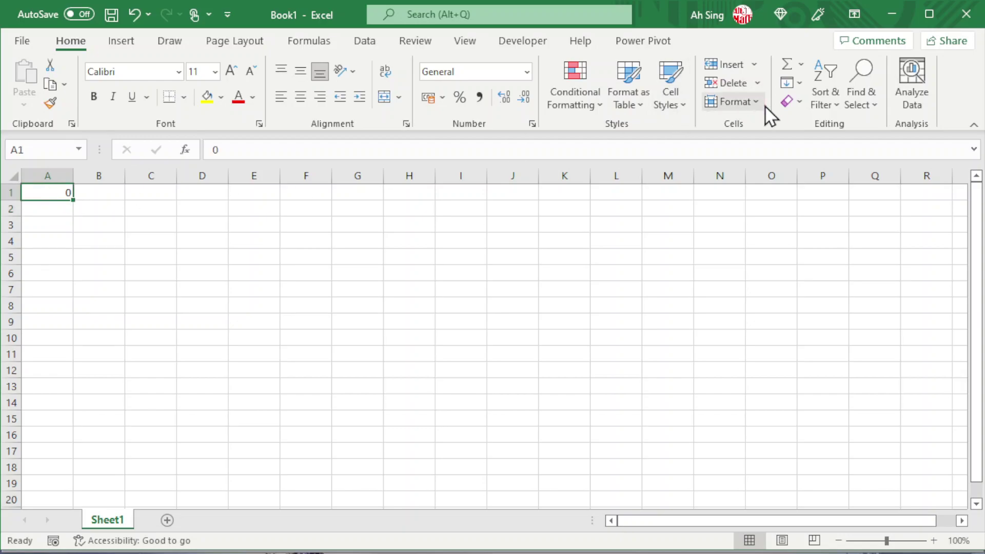
click(800, 87)
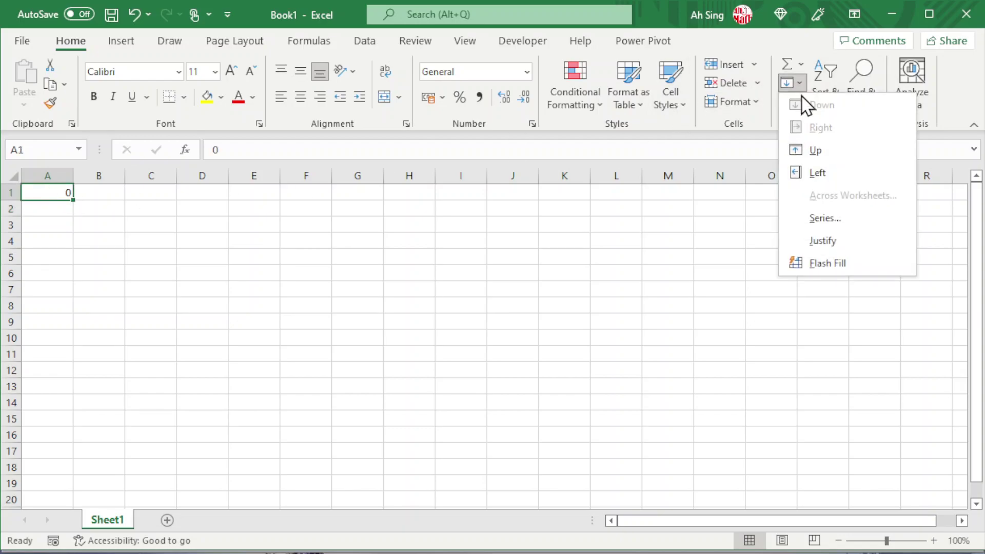
click(821, 220)
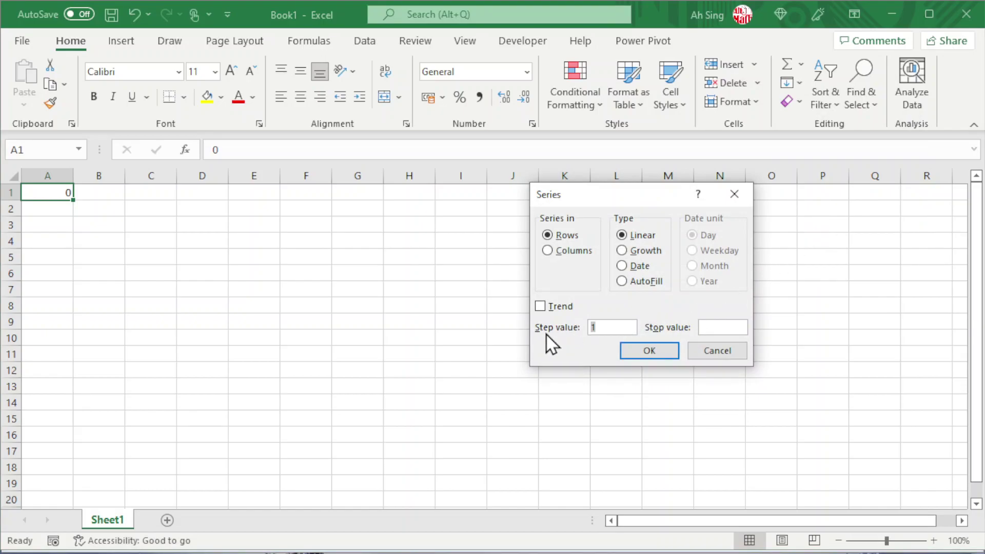
click(594, 328)
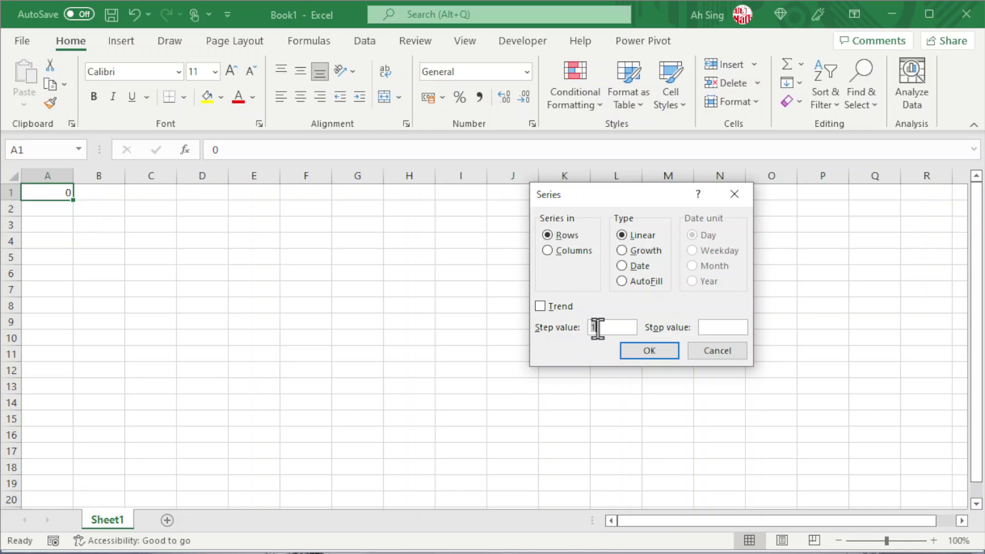
click(562, 253)
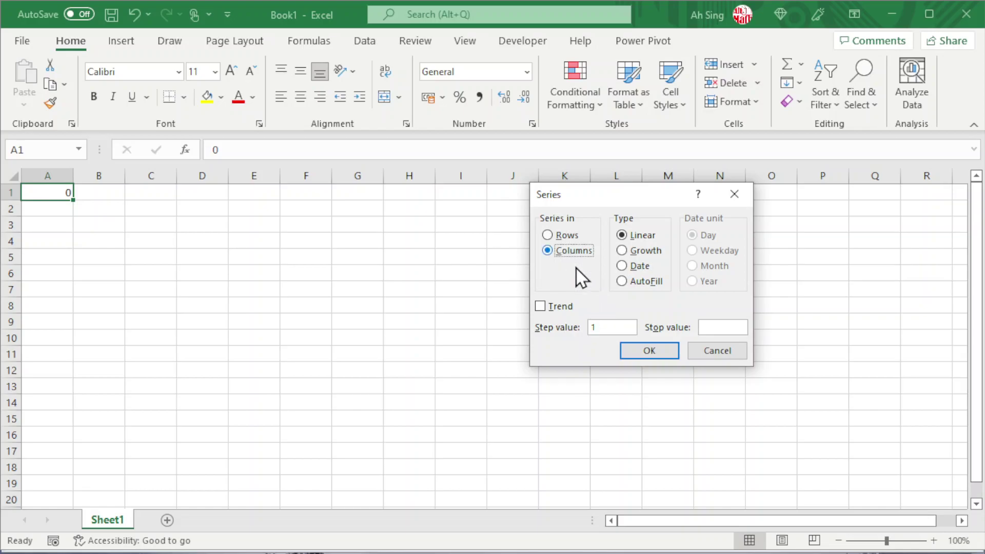
click(710, 327)
text(20)
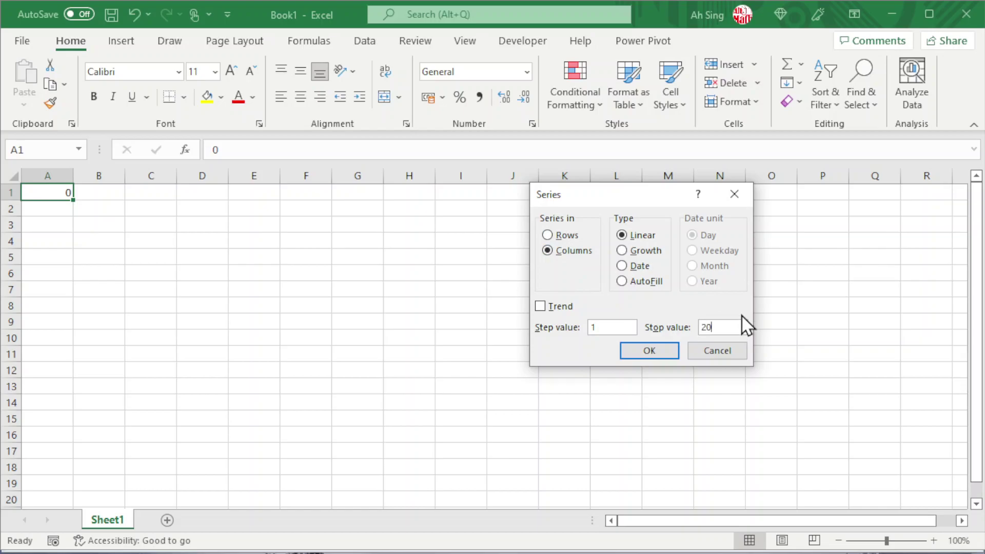
click(656, 350)
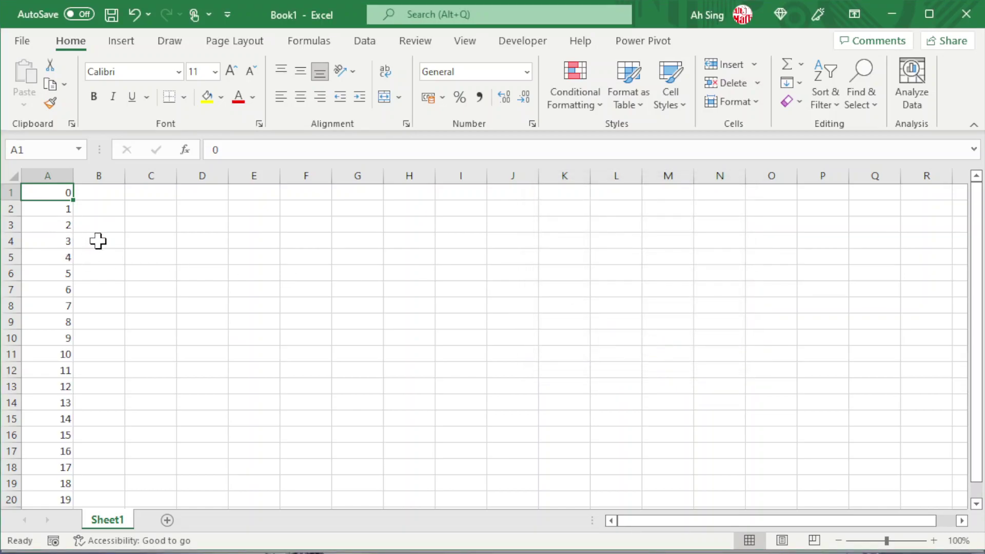
key(shift+Down)
key(shift+Down)
key(shift+Down)
key(shift+Down)
key(shift+Down)
key(shift+Down)
key(shift+Down)
key(shift+Down)
key(shift+Down)
key(shift+Down)
key(shift+Down)
key(shift+Down)
key(shift+Down)
key(shift+Down)
key(shift+Down)
key(shift+Down)
key(shift+Down)
key(shift+Down)
key(shift+Down)
key(shift+Down)
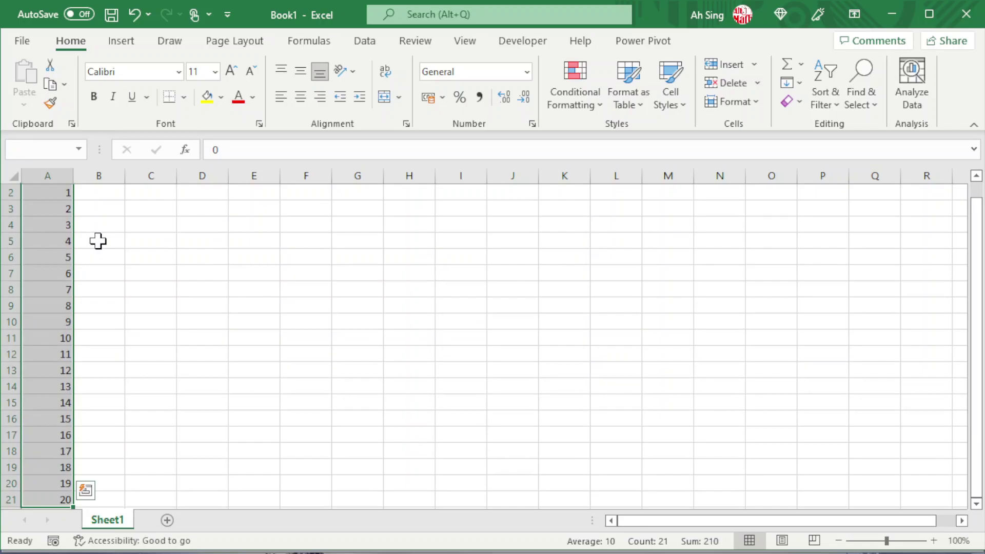
key(ctrl+c)
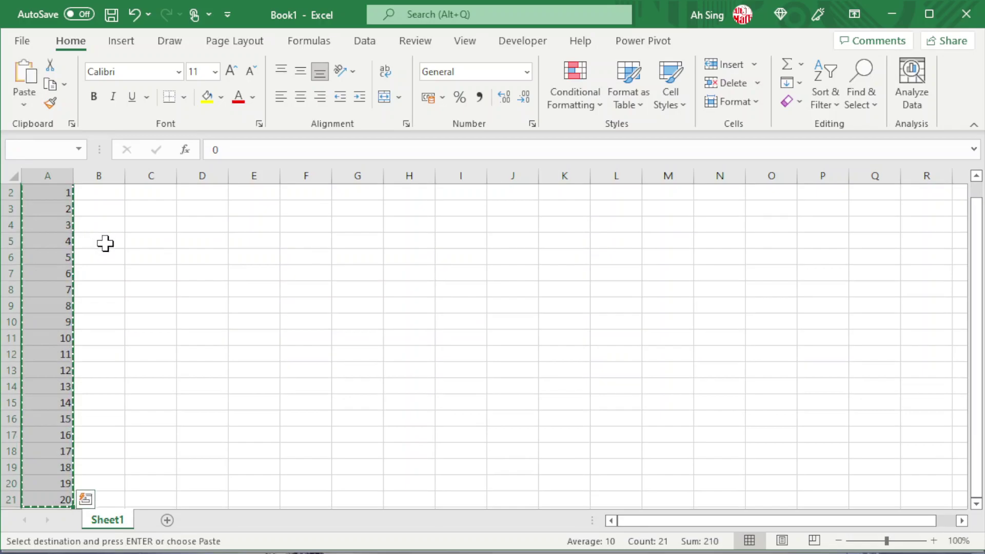
- Paste the Excel numbers into the first cell of the SPSS Data View
click(361, 541)
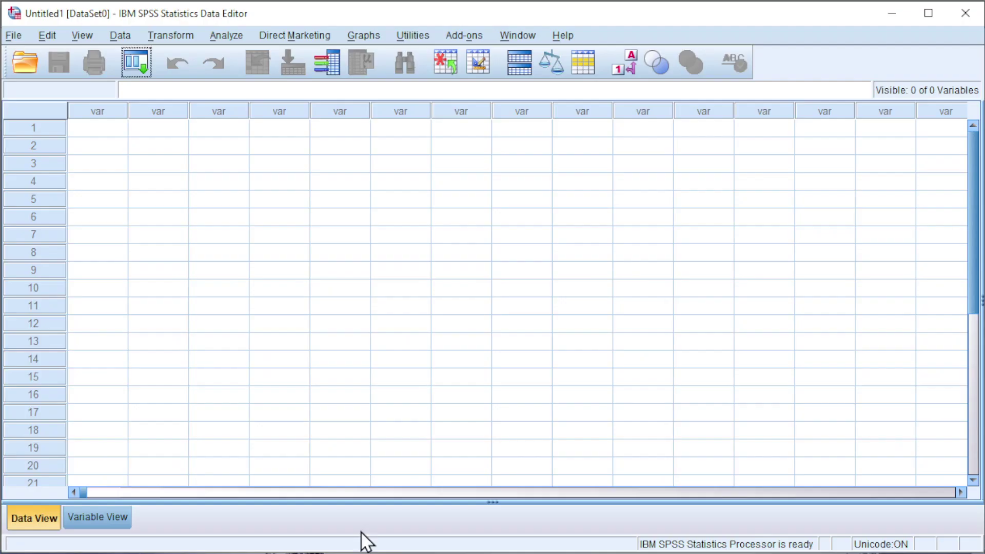
click(101, 132)
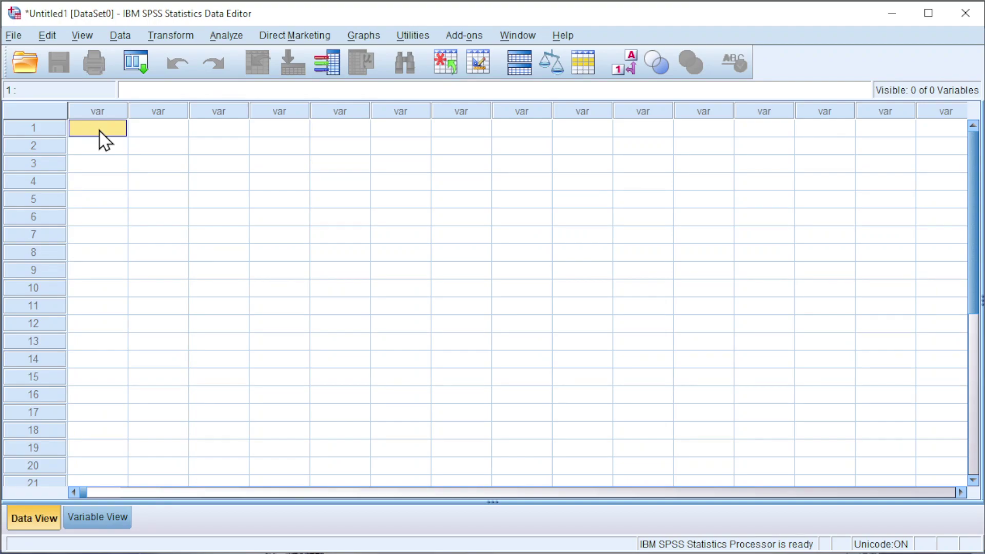
key(ctrl+v)
- In Variable View, set the variable's decimals to 0 and rename VAR00001 to x
click(97, 518)
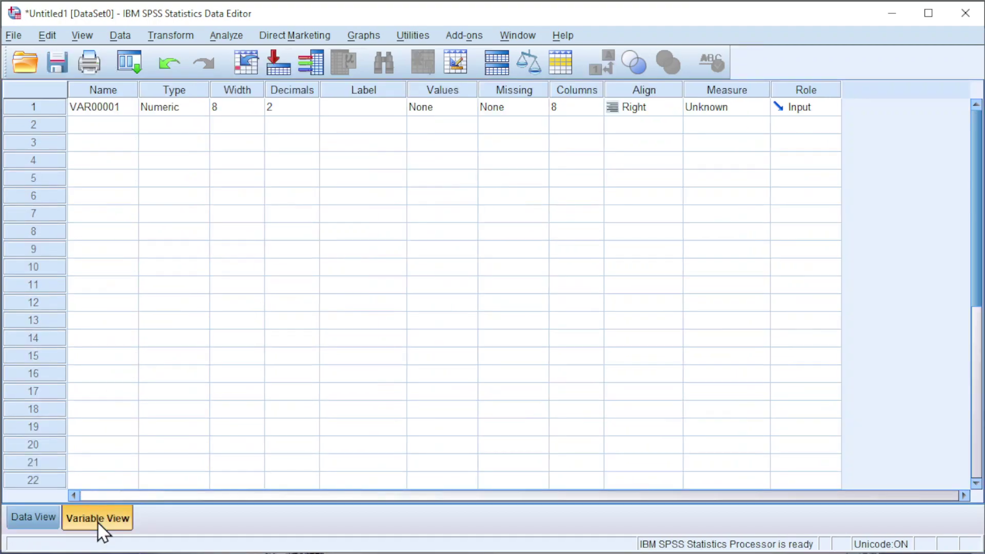
click(309, 113)
click(312, 112)
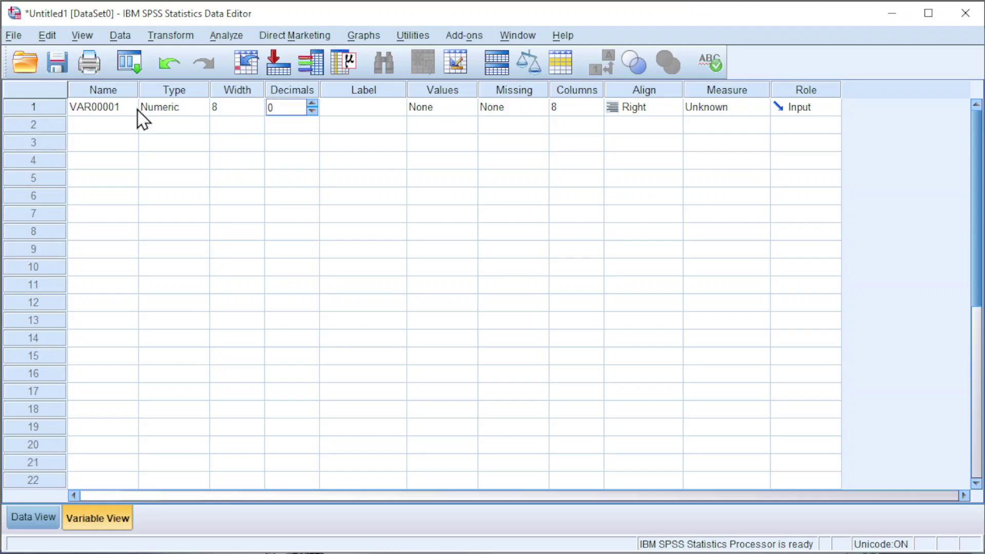
click(123, 108)
text(x)
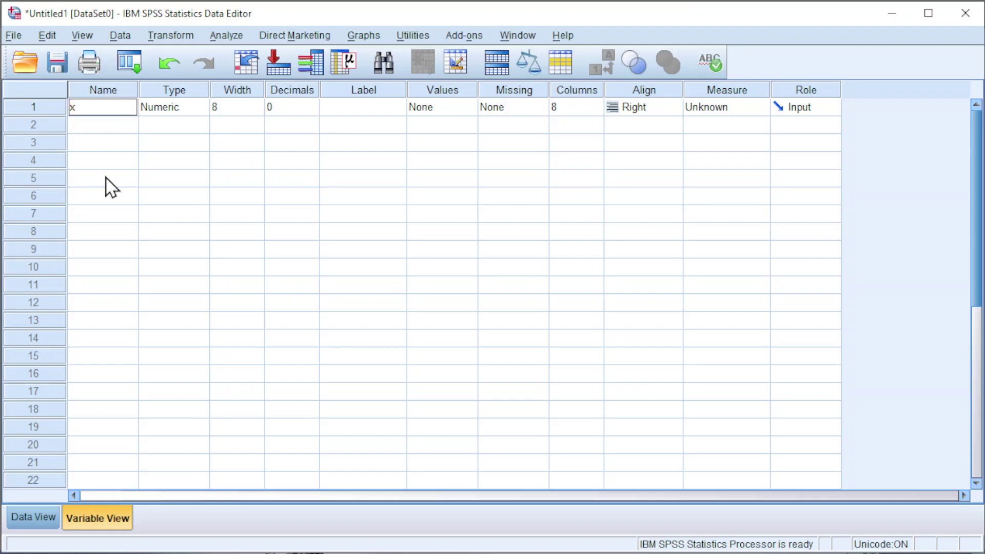
click(35, 519)
click(157, 135)
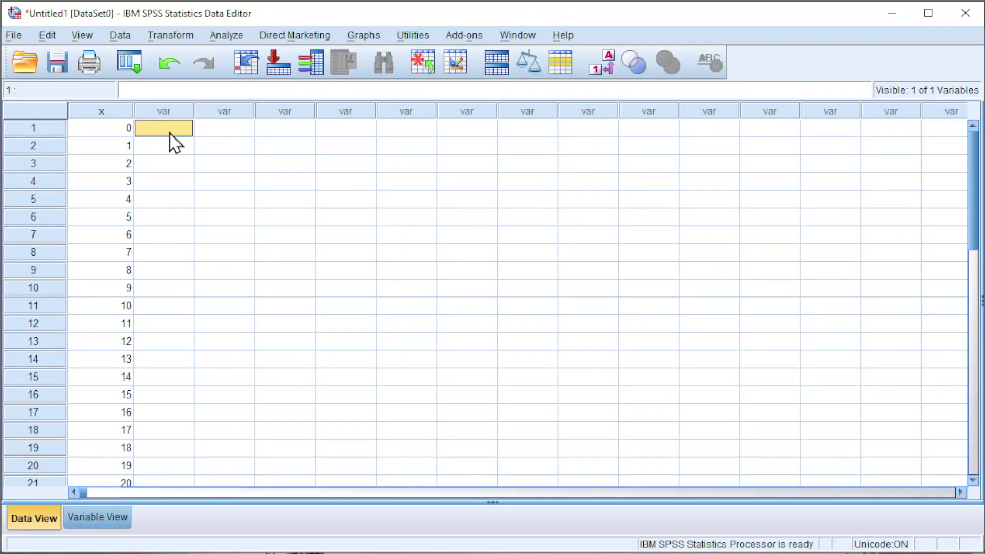
- Start Compute Variable with 'probability' as the target variable
click(171, 36)
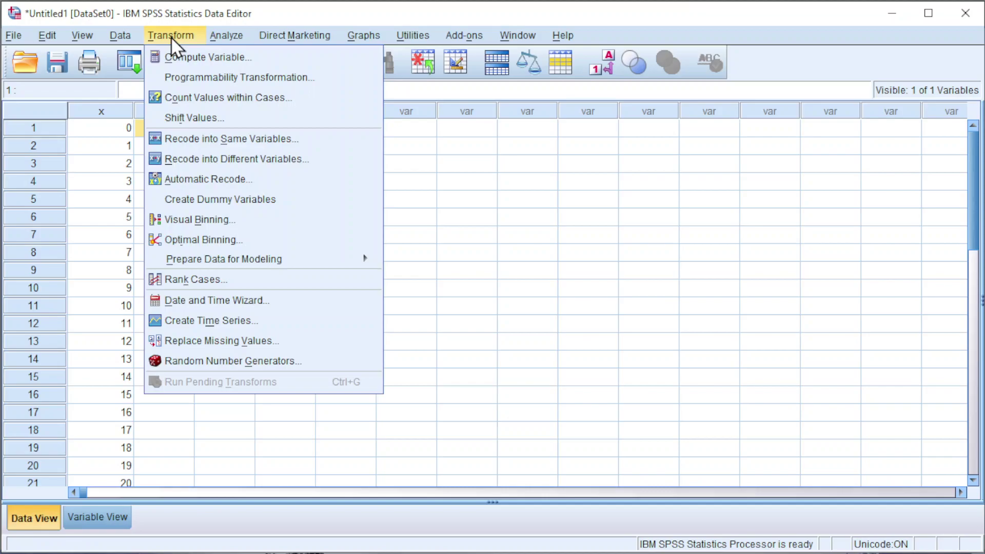
click(179, 57)
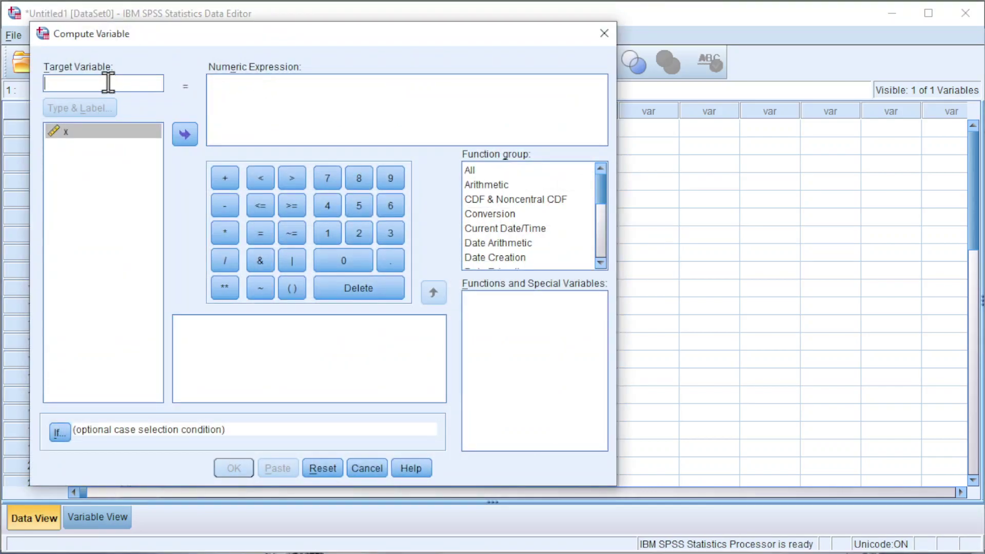
text(probab)
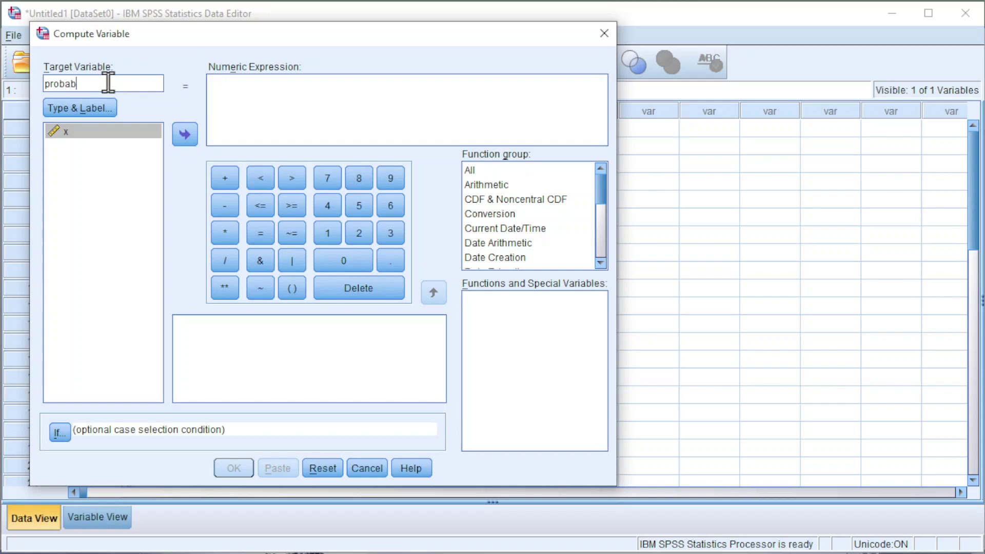
text(ility)
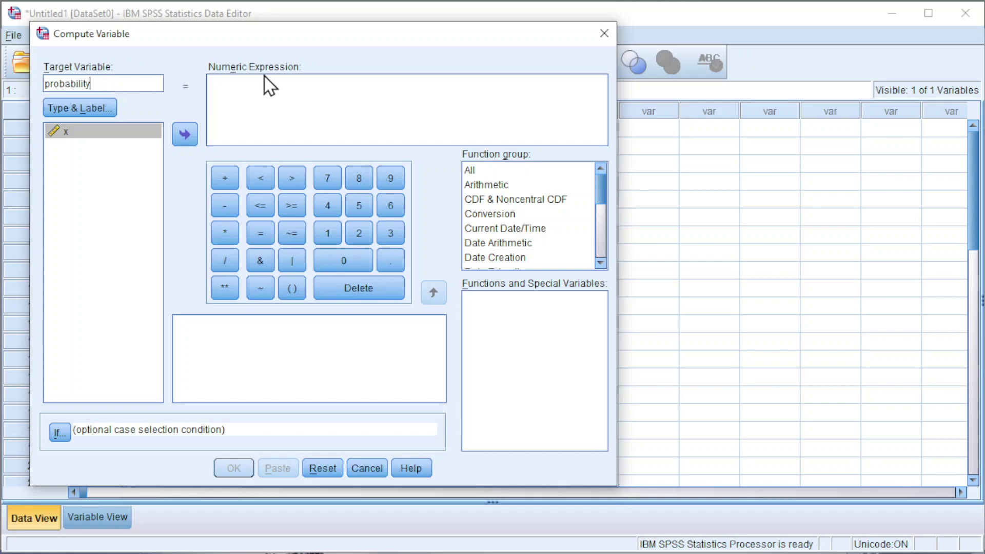
click(602, 262)
click(601, 261)
click(601, 262)
click(601, 261)
click(601, 261)
click(601, 262)
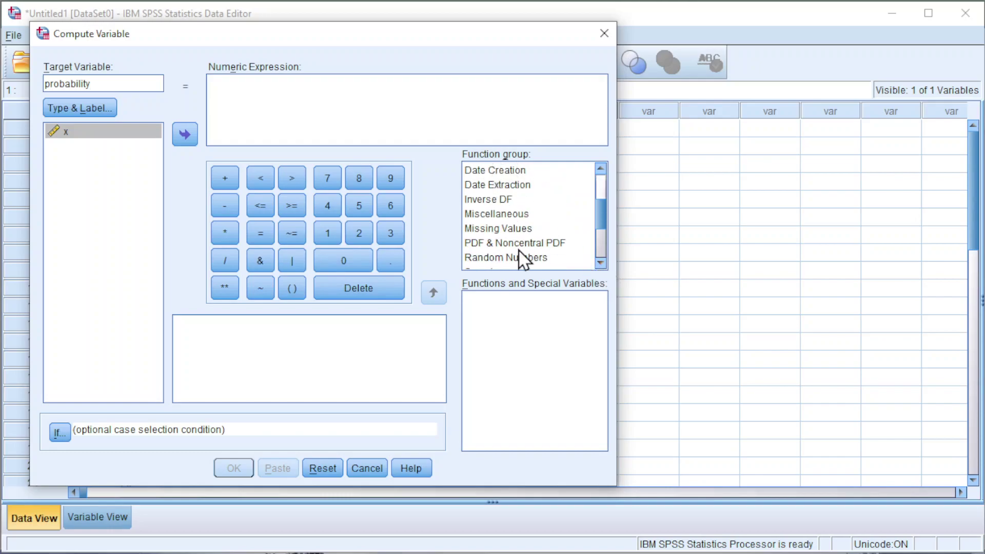
- Insert the Pdf.Poisson function from the PDF & Noncentral PDF group into the expression
click(479, 244)
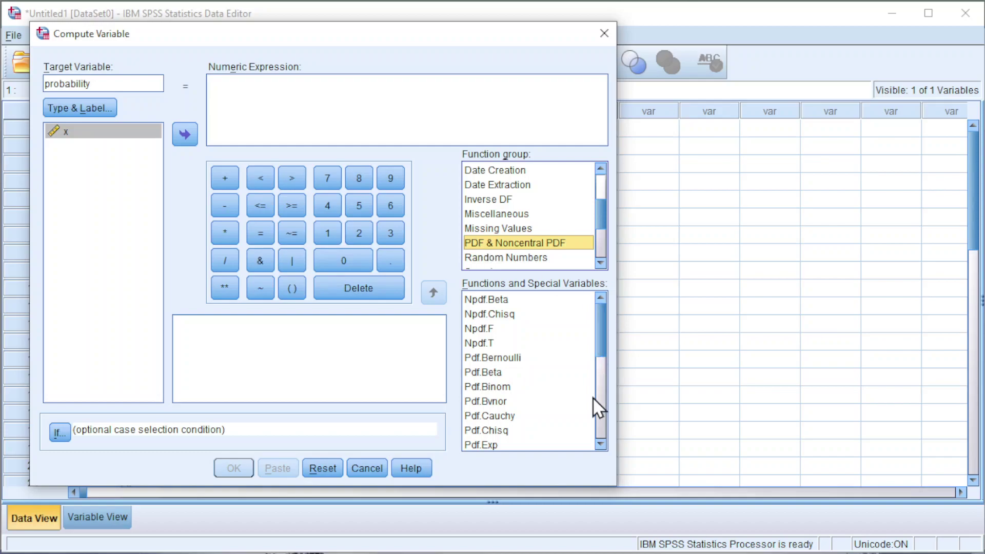
click(599, 445)
click(600, 444)
click(599, 444)
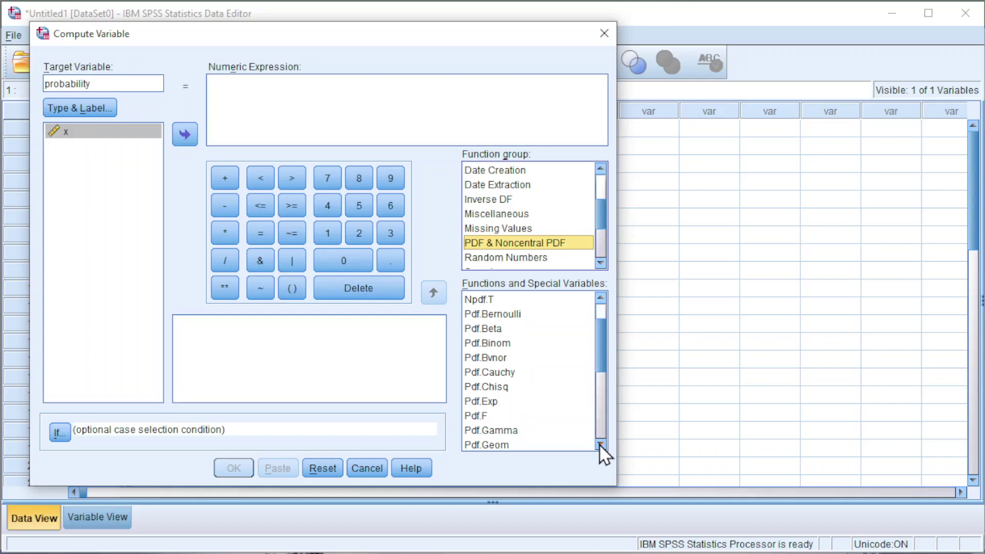
click(599, 444)
click(599, 445)
click(599, 444)
click(599, 443)
click(599, 443)
click(599, 444)
click(600, 444)
click(600, 444)
click(599, 444)
click(600, 443)
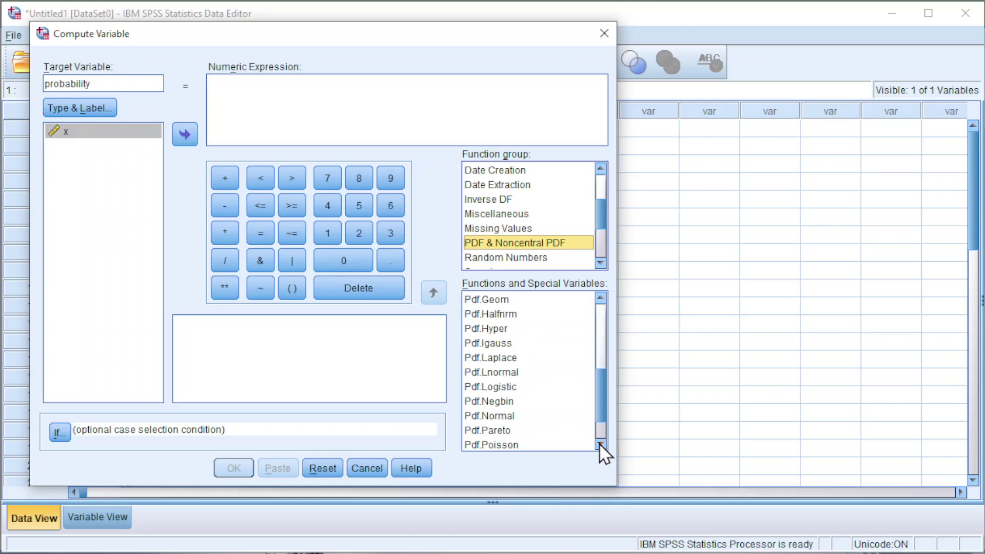
click(599, 443)
click(599, 443)
click(599, 443)
click(518, 402)
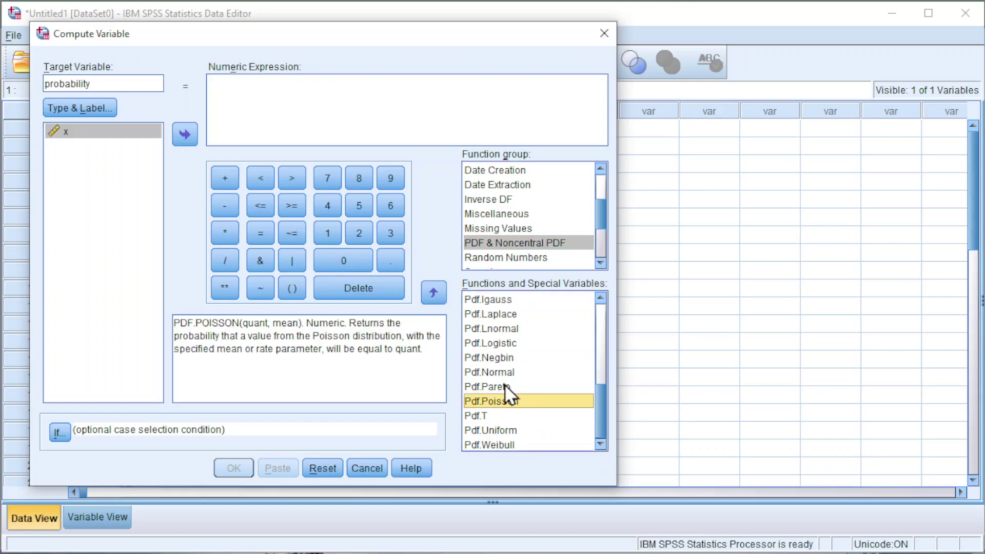
click(433, 291)
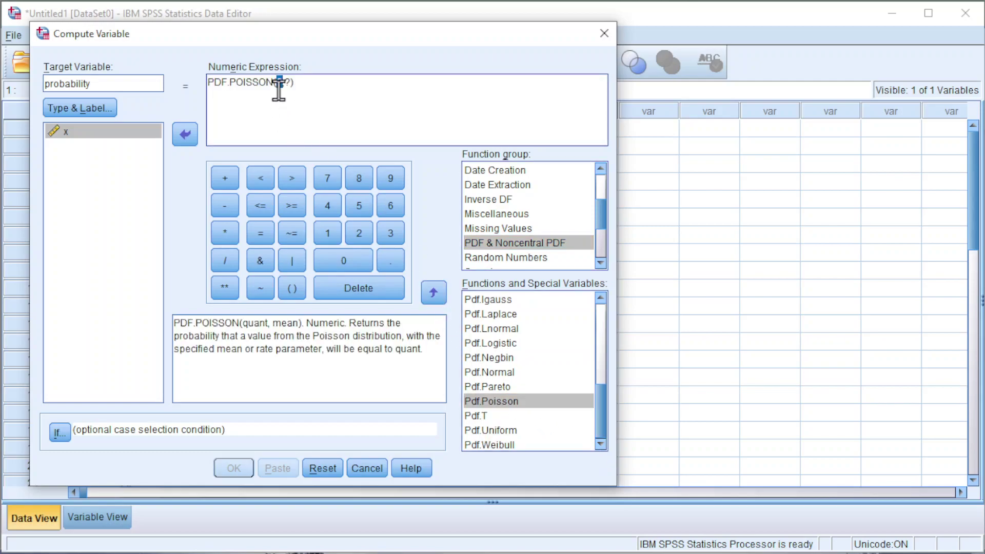
- Complete the expression as PDF.POISSON(x,2.5) and run the computation
click(63, 132)
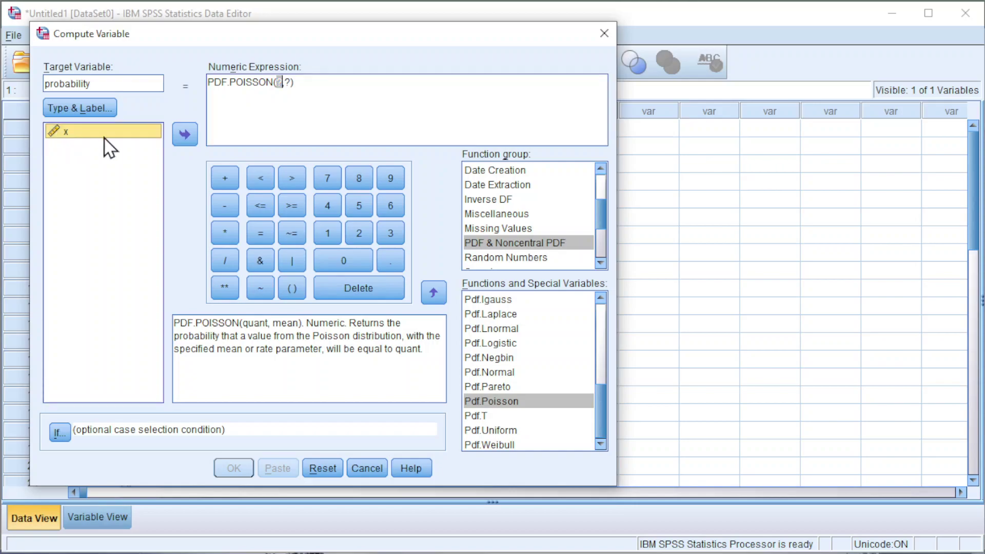
click(181, 134)
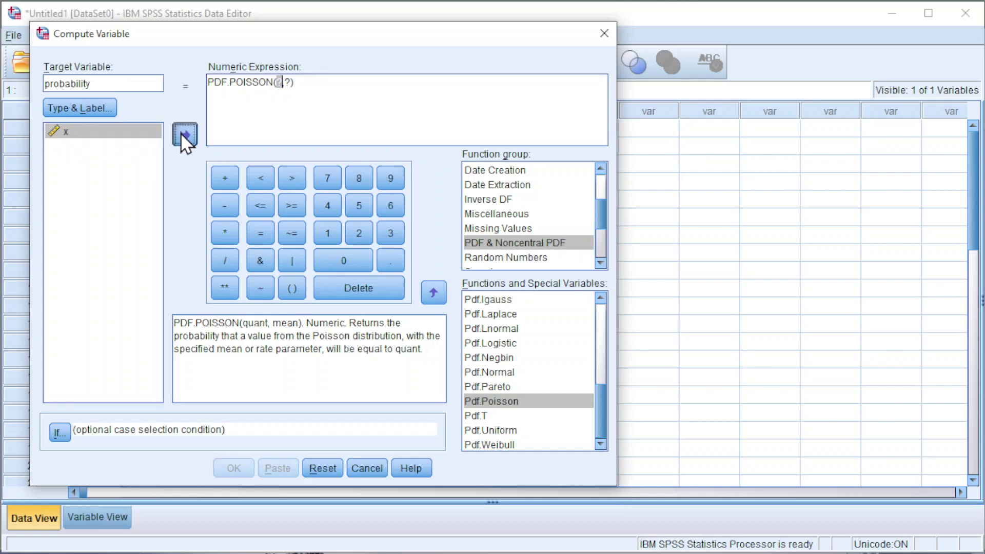
double_click(286, 81)
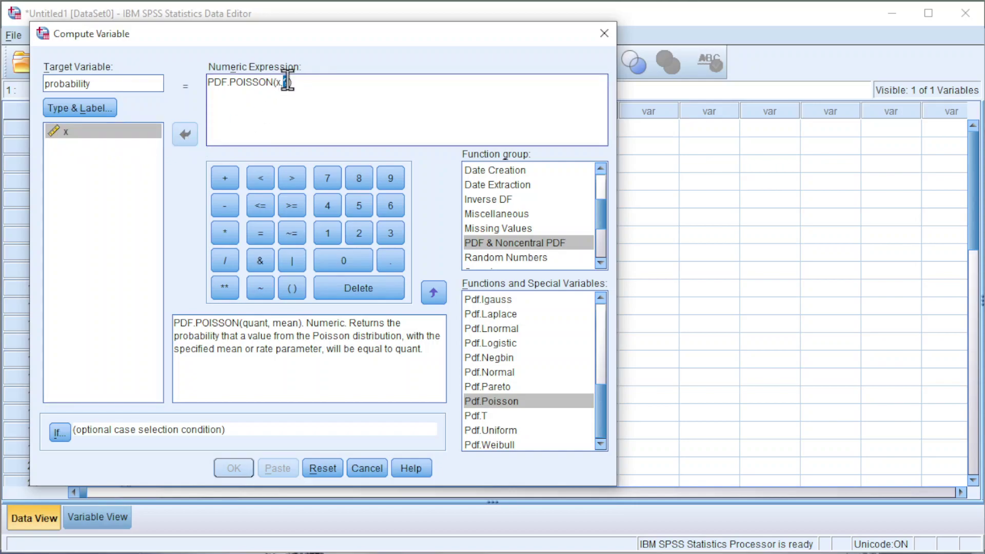
text(2.5)
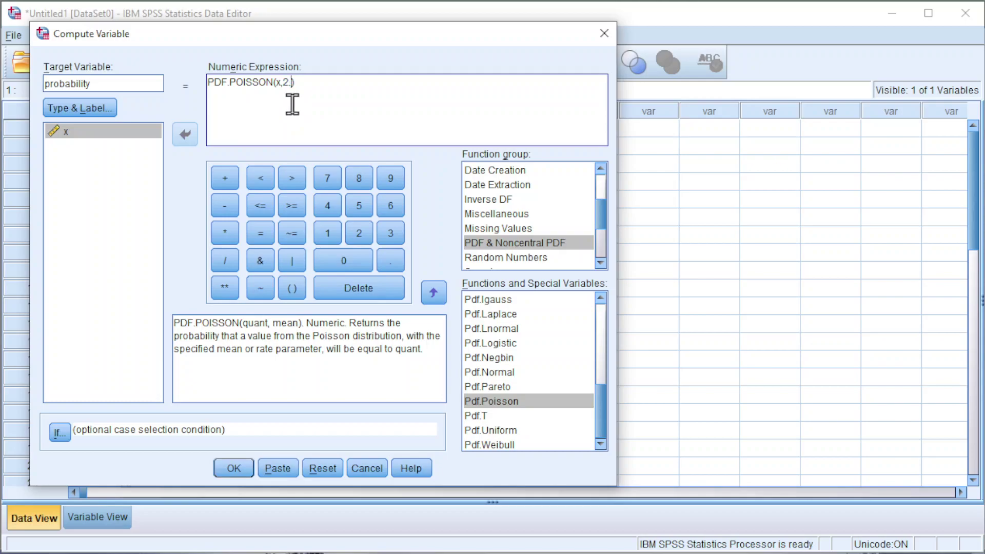
click(237, 468)
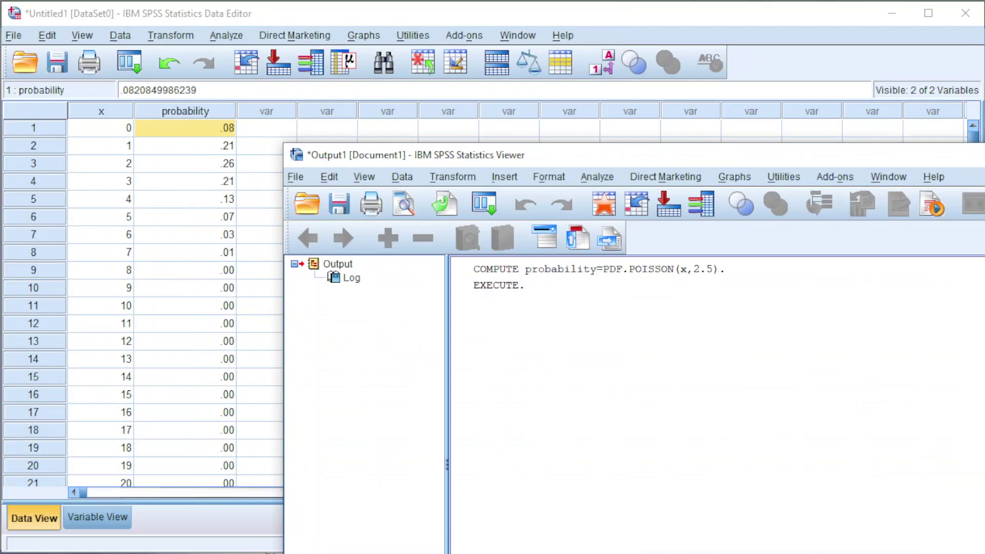
- Close the Output Viewer without saving and set probability's decimals to 7, checking the values
key(alt+F4)
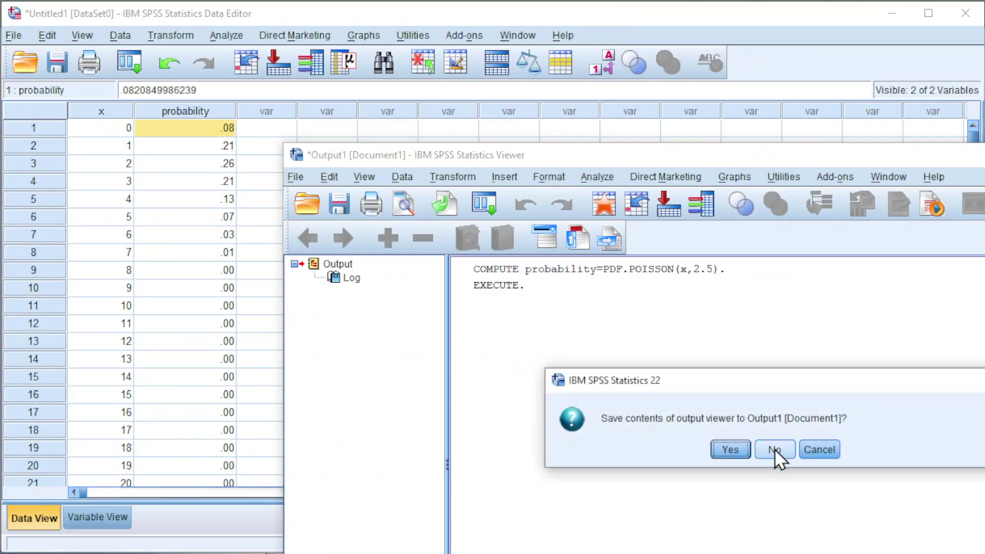
click(774, 449)
click(106, 516)
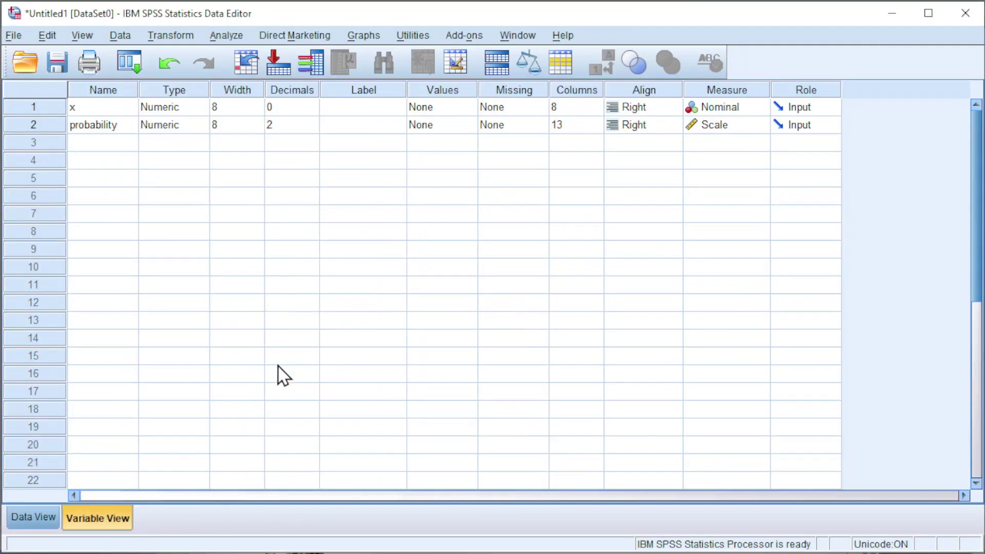
click(312, 126)
click(311, 121)
click(311, 122)
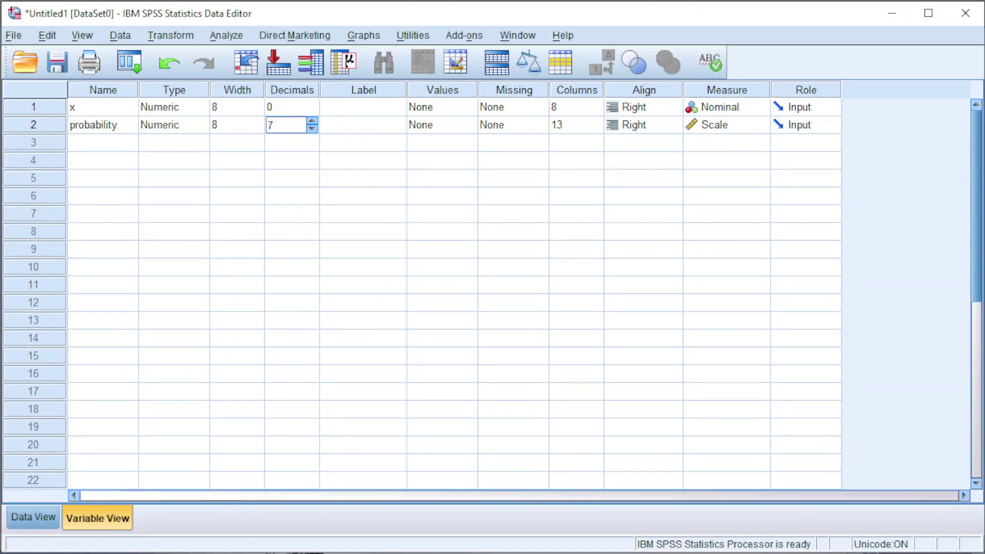
click(23, 520)
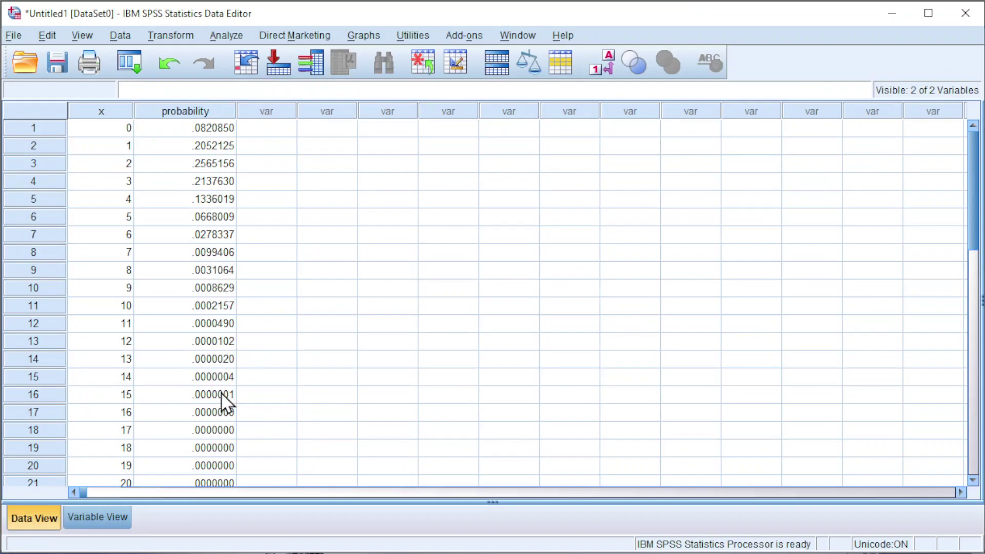
scroll(223, 403, down, 1)
scroll(223, 402, up, 1)
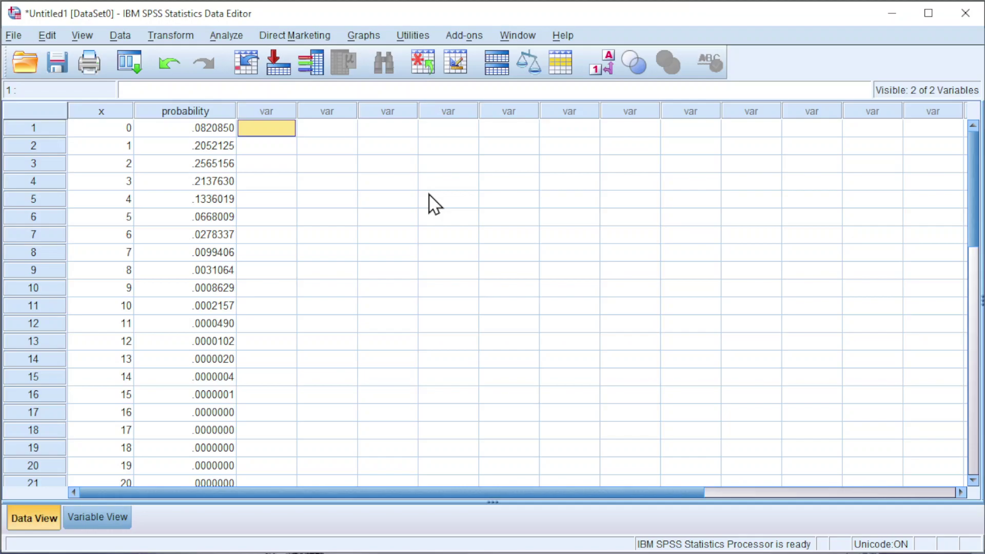
click(185, 38)
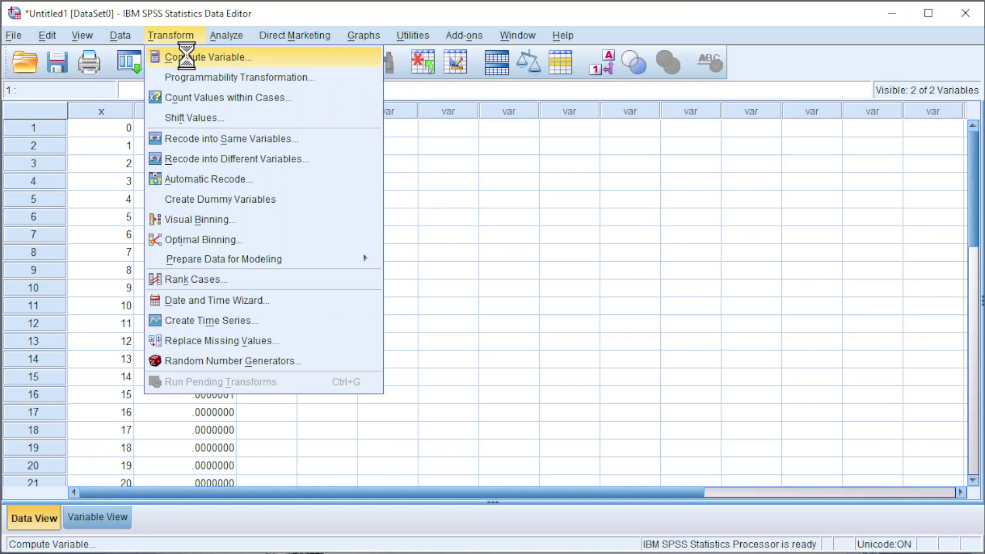
- Start Compute Variable for target 'cumulative' and clear the old PDF.POISSON expression
click(187, 56)
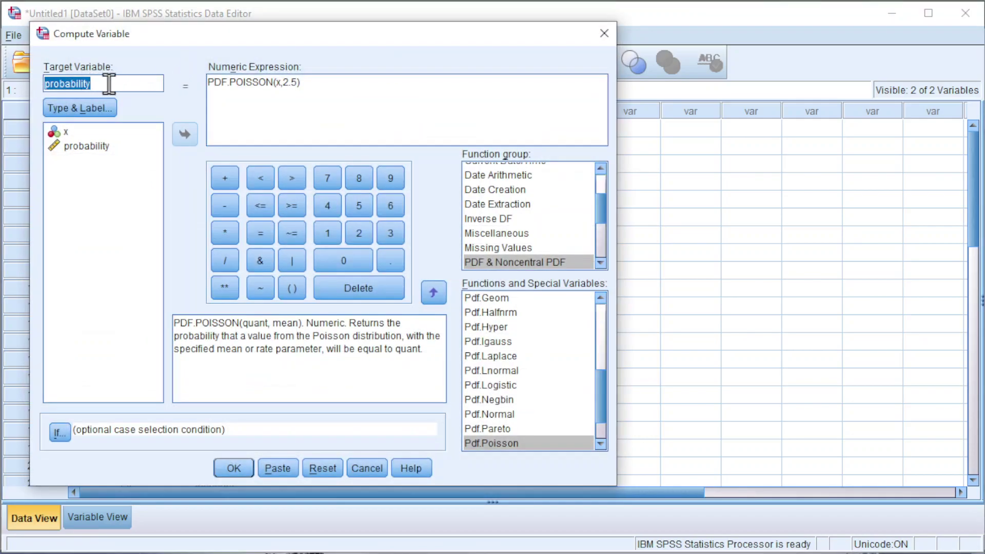
text(cumula)
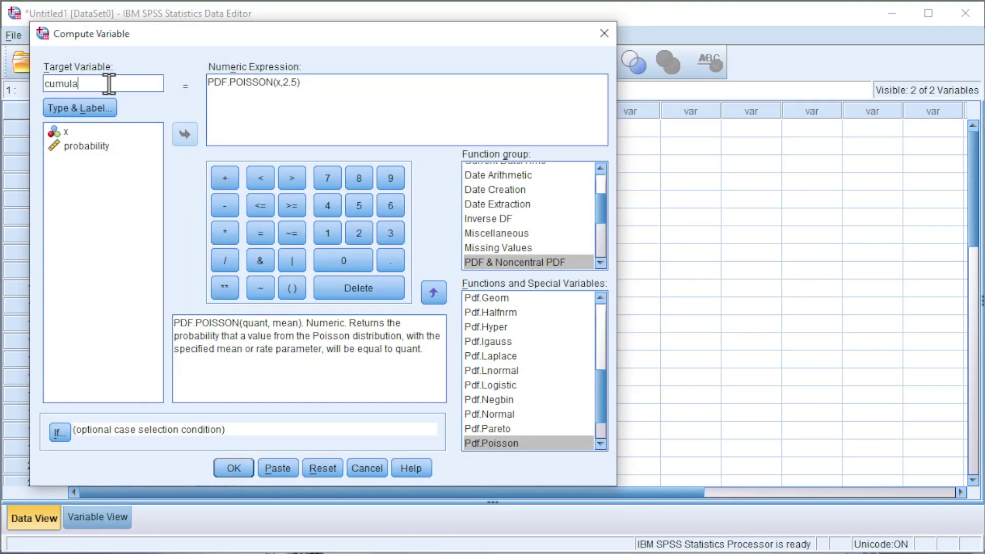
text(tive)
drag(347, 84, 205, 86)
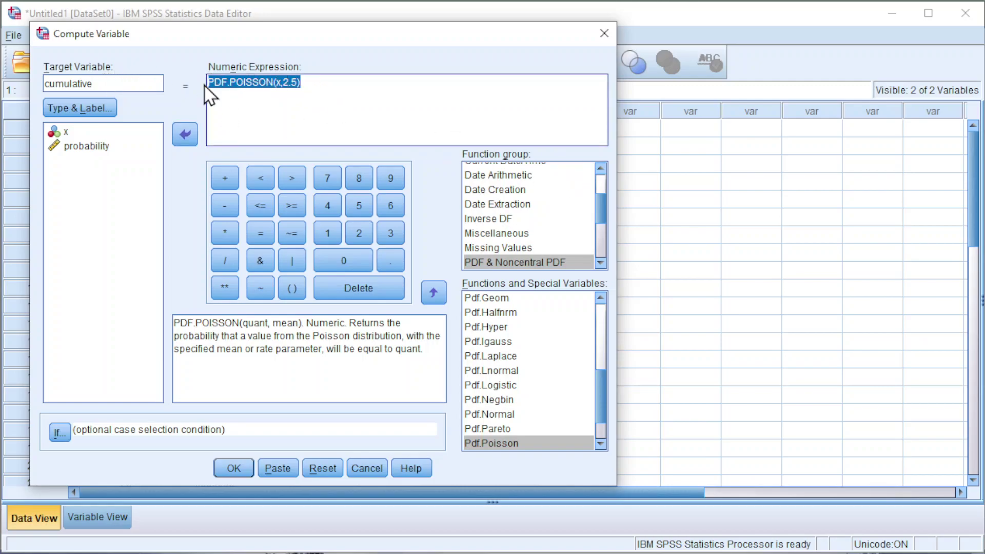
key(BackSpace)
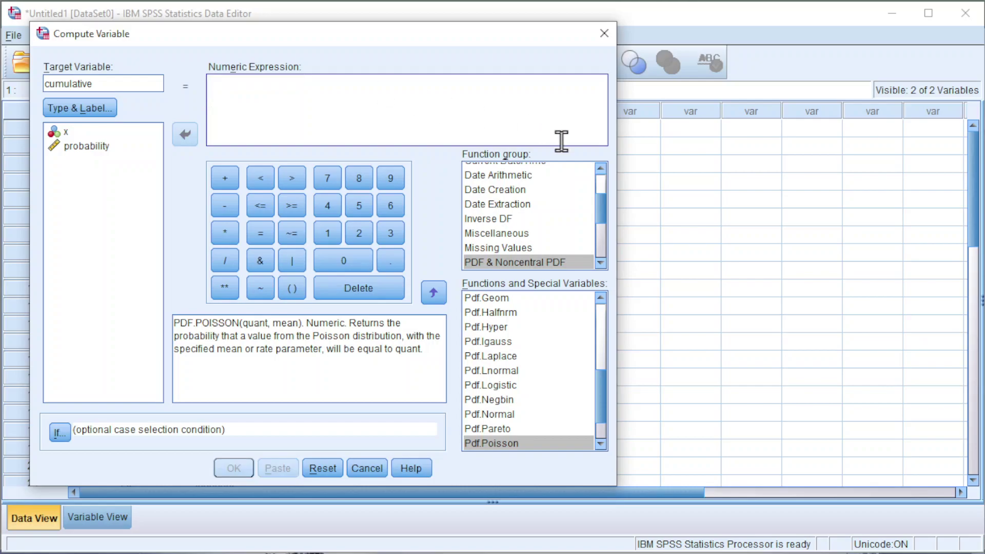
- Build CDF.POISSON(x,2.5) from the CDF function group and run the computation
click(599, 169)
click(600, 170)
click(600, 169)
click(599, 170)
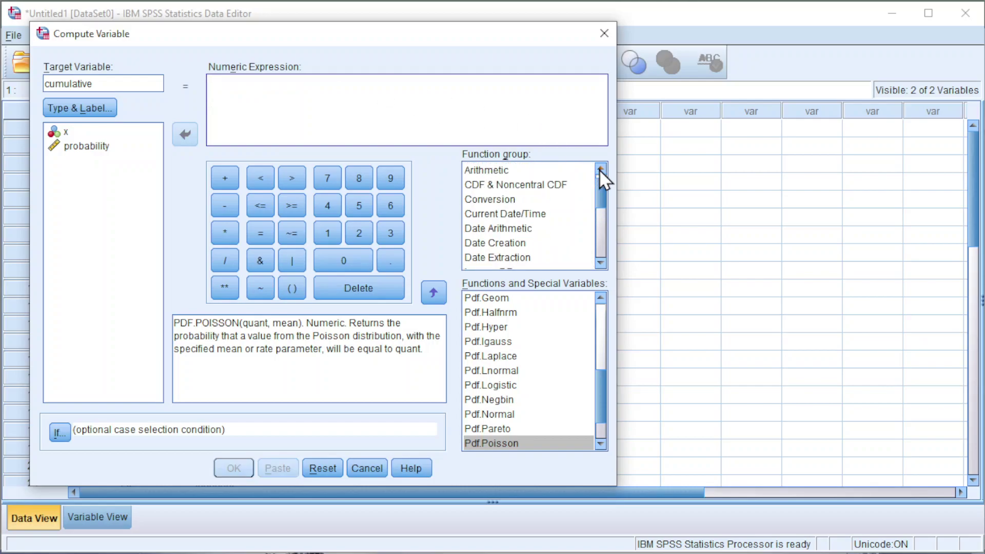
click(599, 170)
click(484, 203)
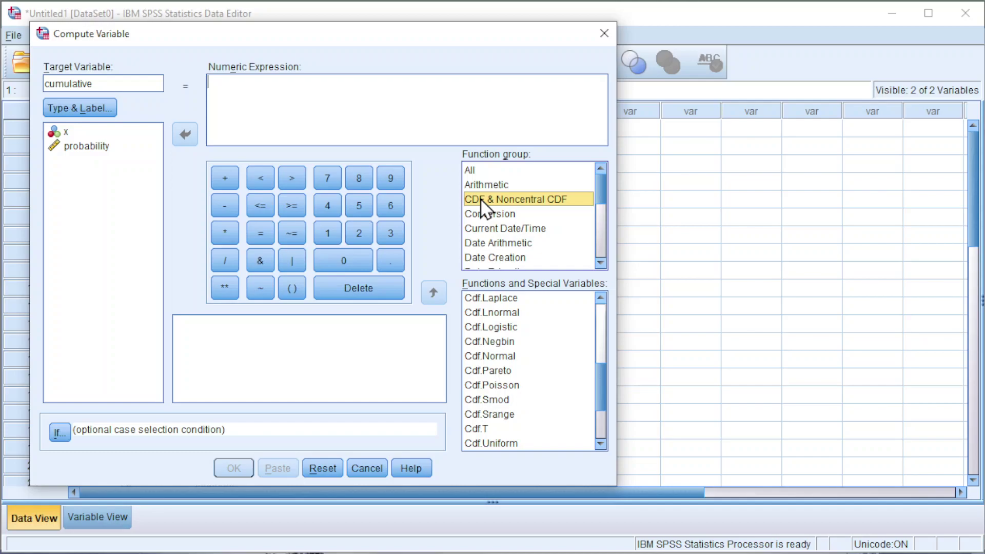
click(501, 386)
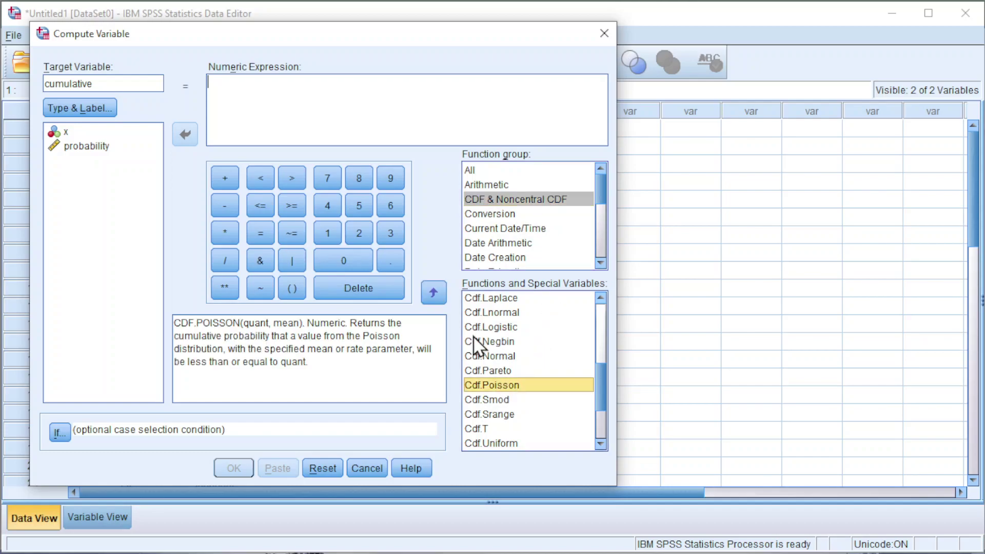
click(434, 293)
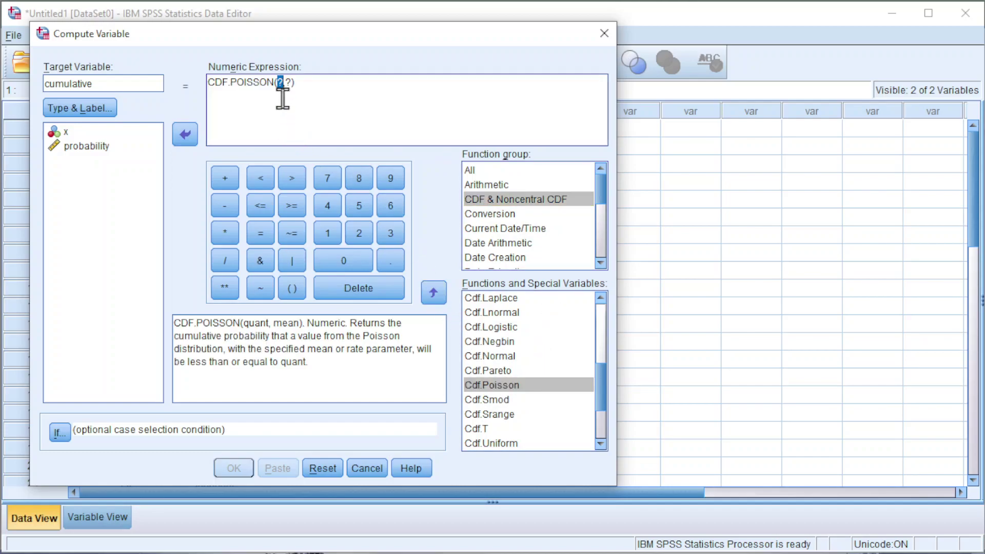
click(64, 132)
click(179, 136)
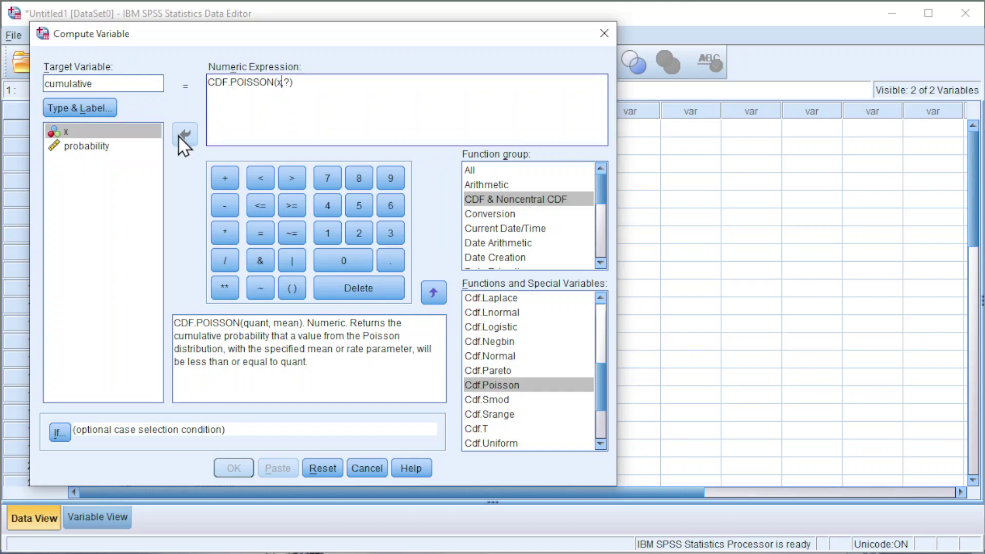
double_click(286, 82)
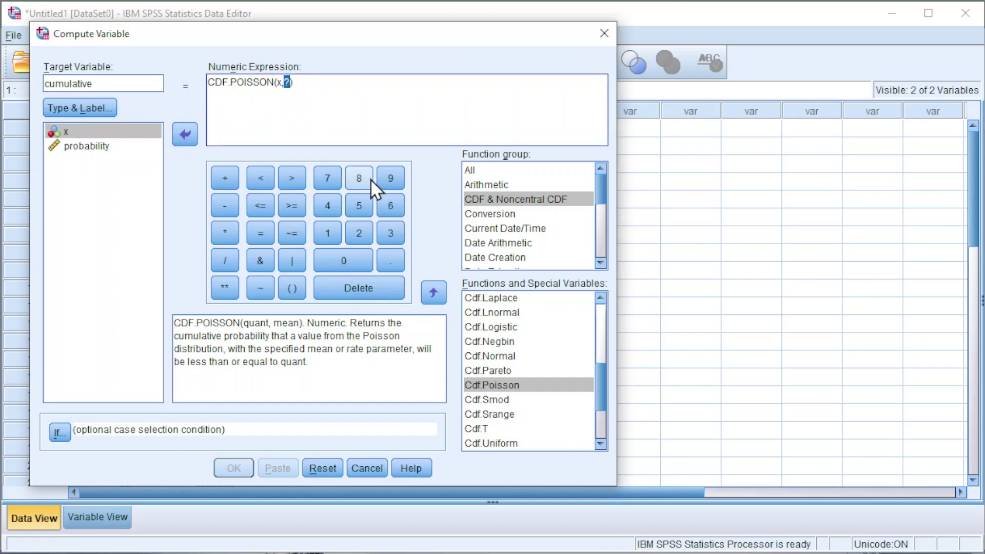
text(2.5)
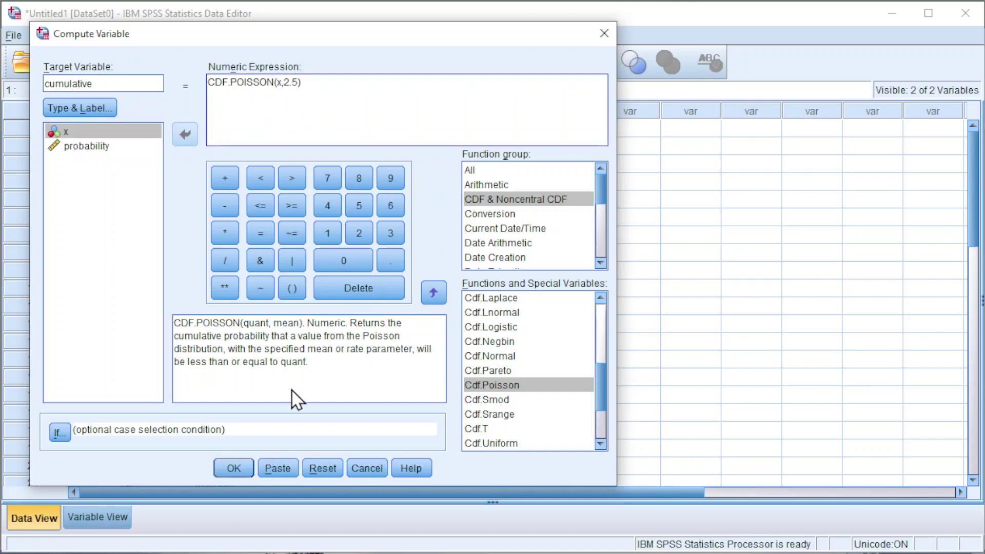
click(241, 464)
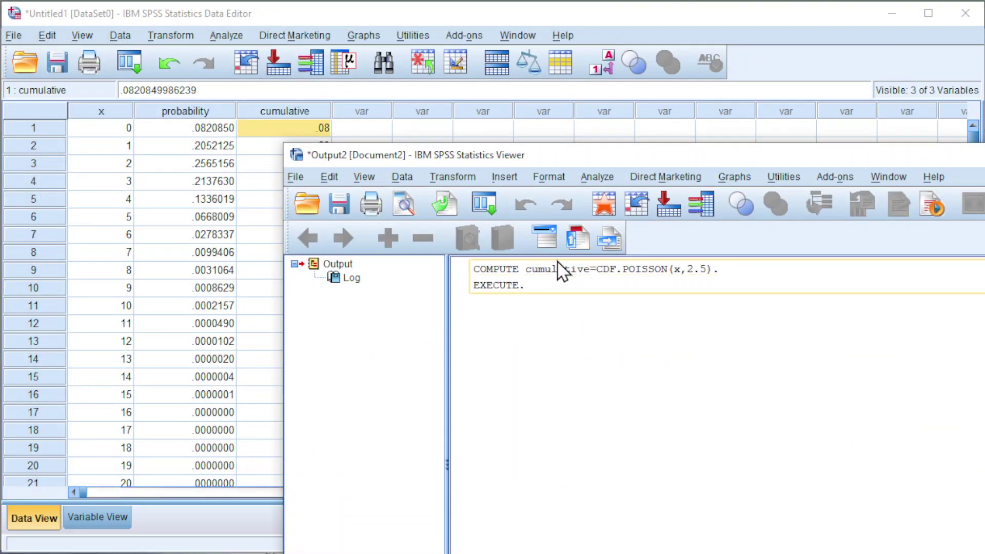
- Discard the output log and raise cumulative's decimals to 7 in Variable View
key(alt+F4)
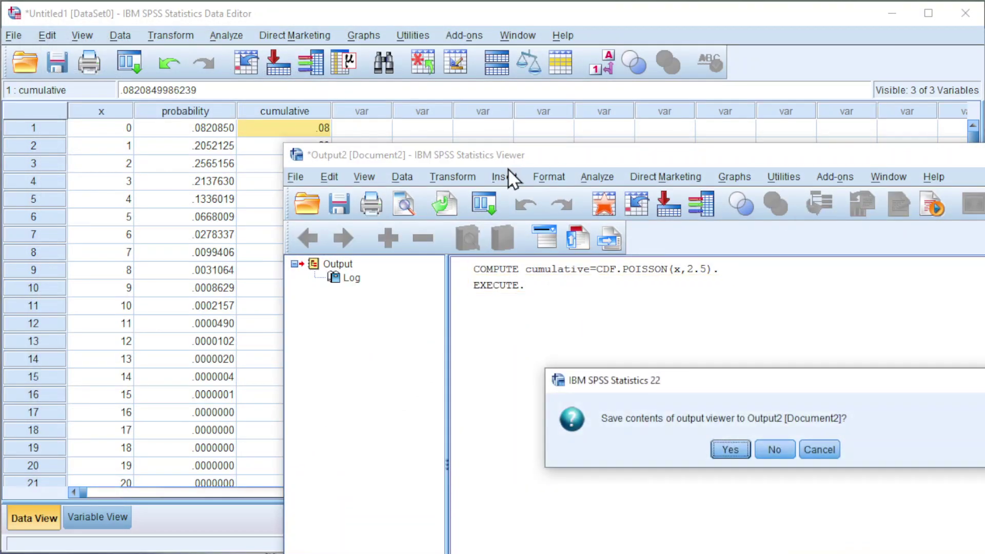
click(773, 449)
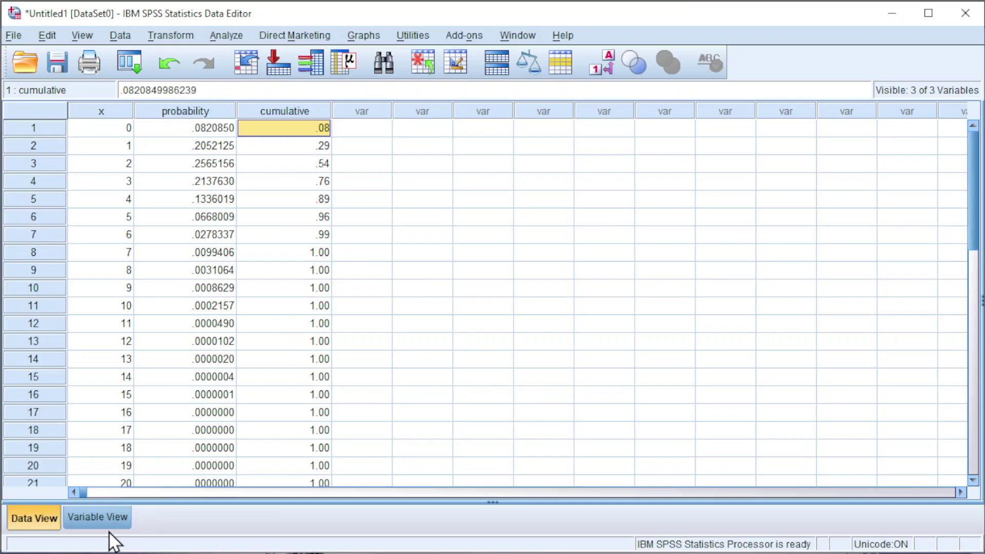
click(99, 518)
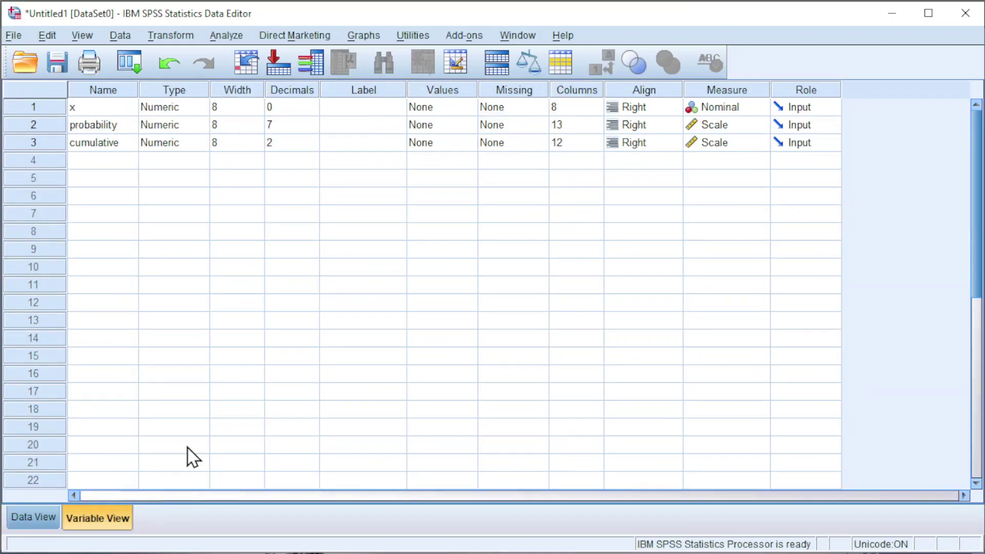
click(312, 139)
click(313, 140)
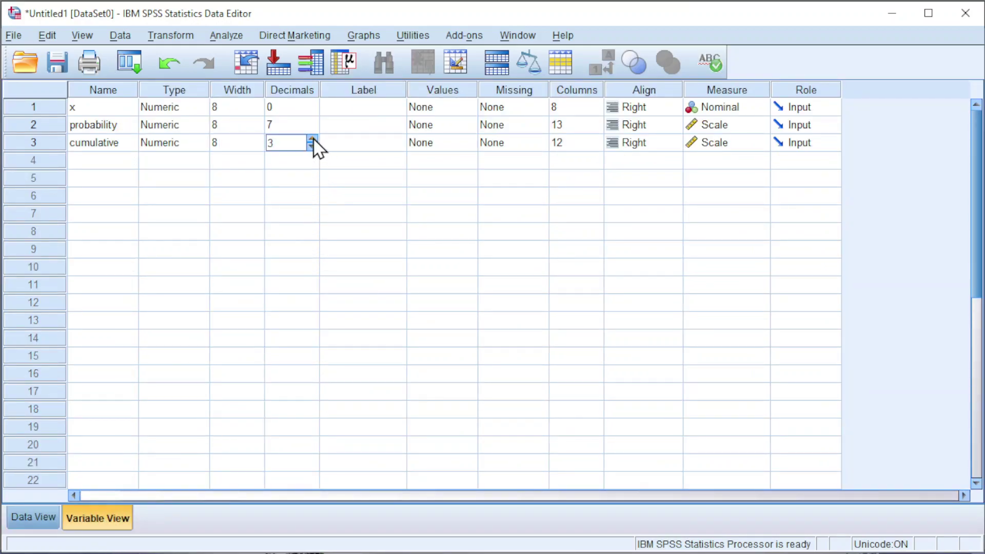
click(313, 140)
click(313, 139)
click(313, 139)
click(313, 139)
click(28, 519)
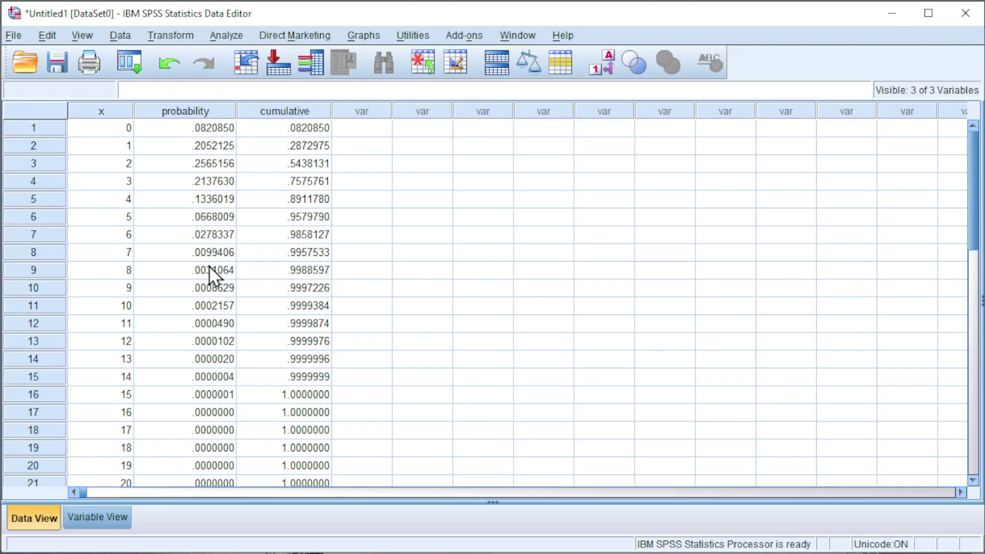
- Set Weight Cases to use probability as the frequency variable, then discard the output log
click(119, 35)
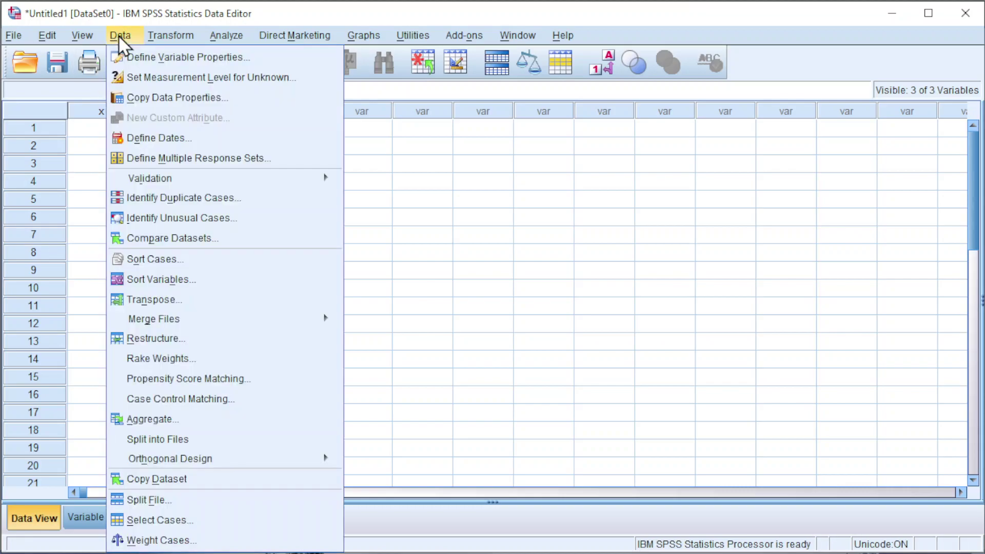
click(135, 539)
click(497, 233)
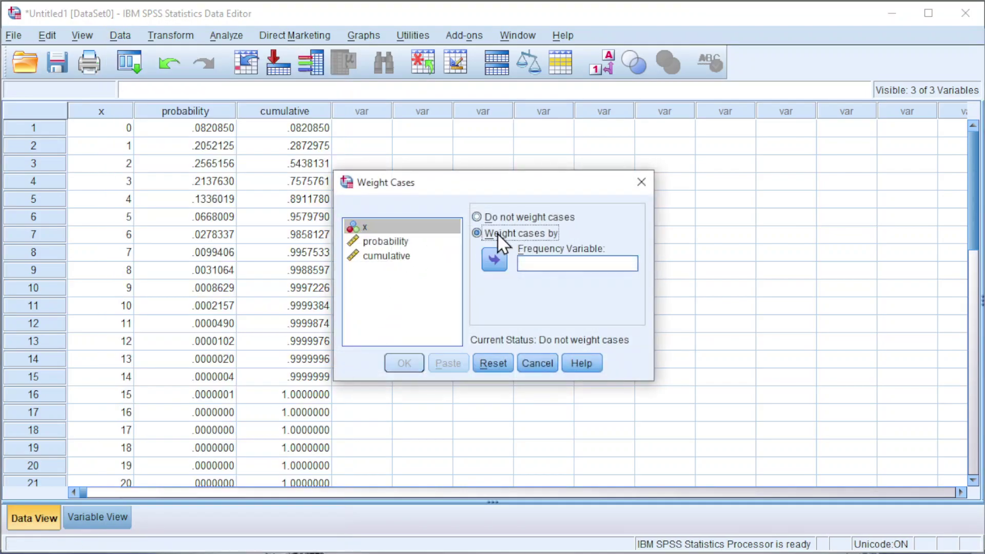
click(387, 242)
click(494, 259)
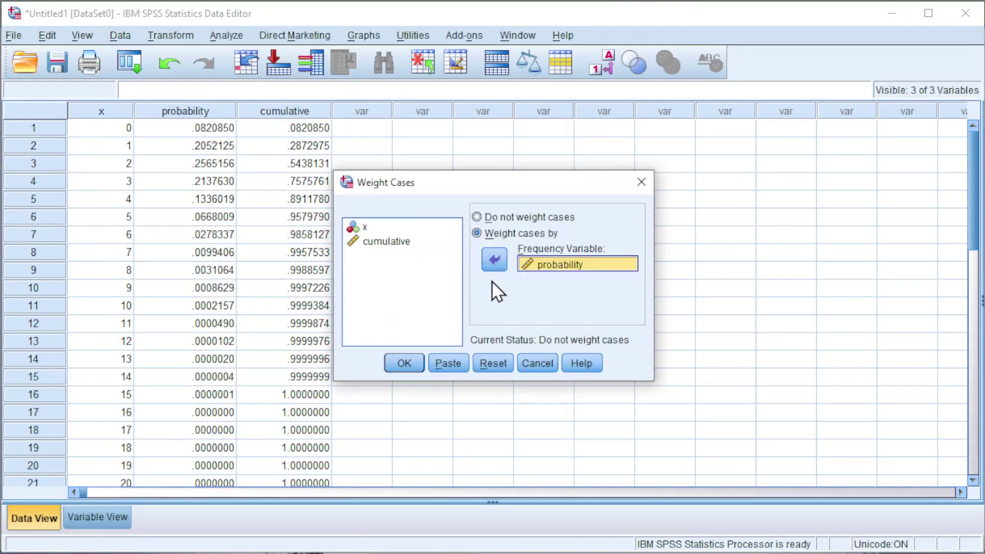
click(407, 367)
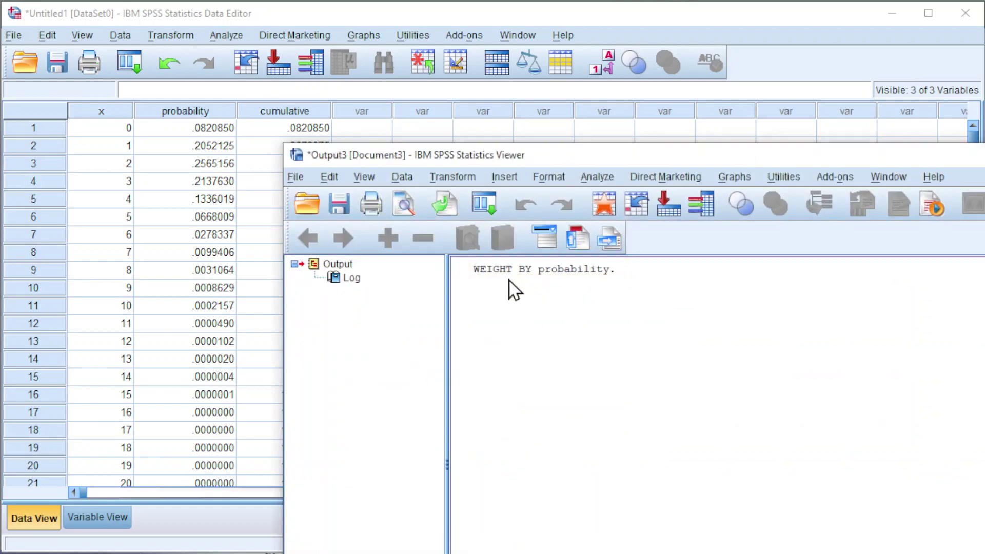
key(alt+F4)
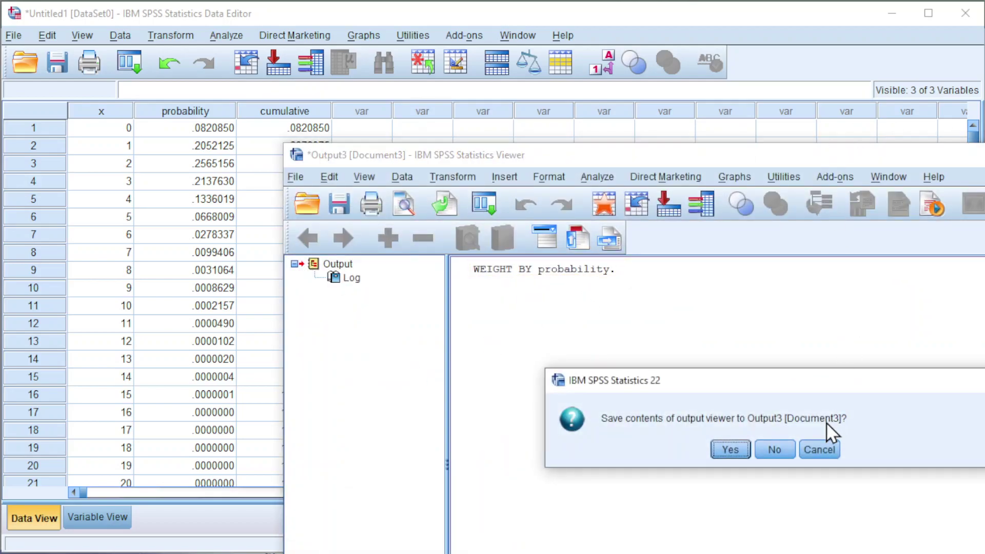
click(766, 444)
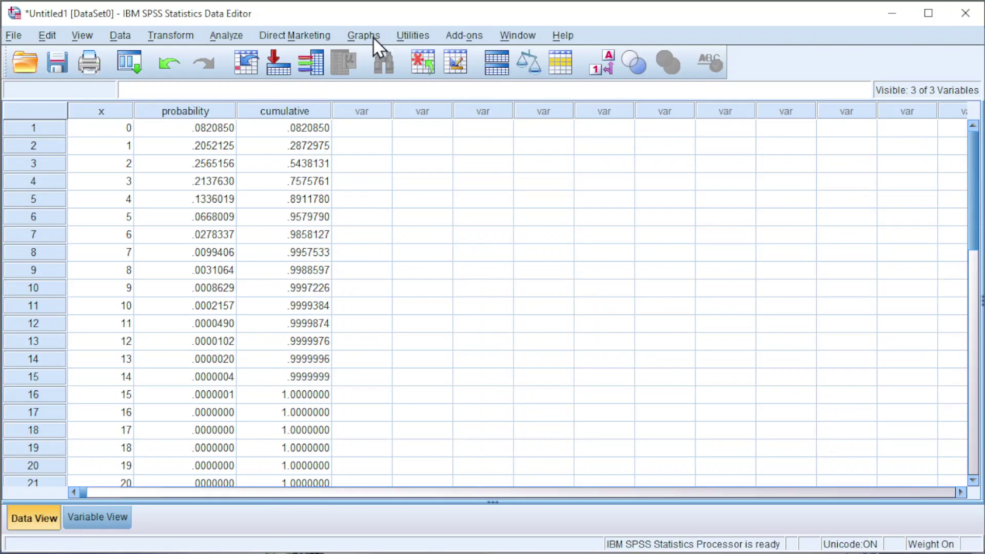
- Create a Legacy Dialogs simple bar chart with x on the category axis and no titles
click(373, 37)
mouse_move(377, 144)
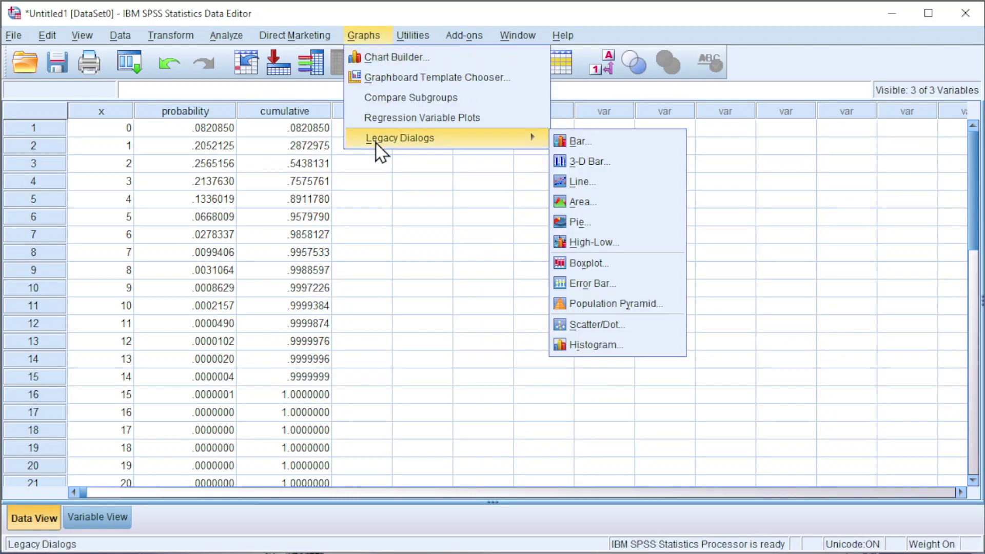
click(586, 140)
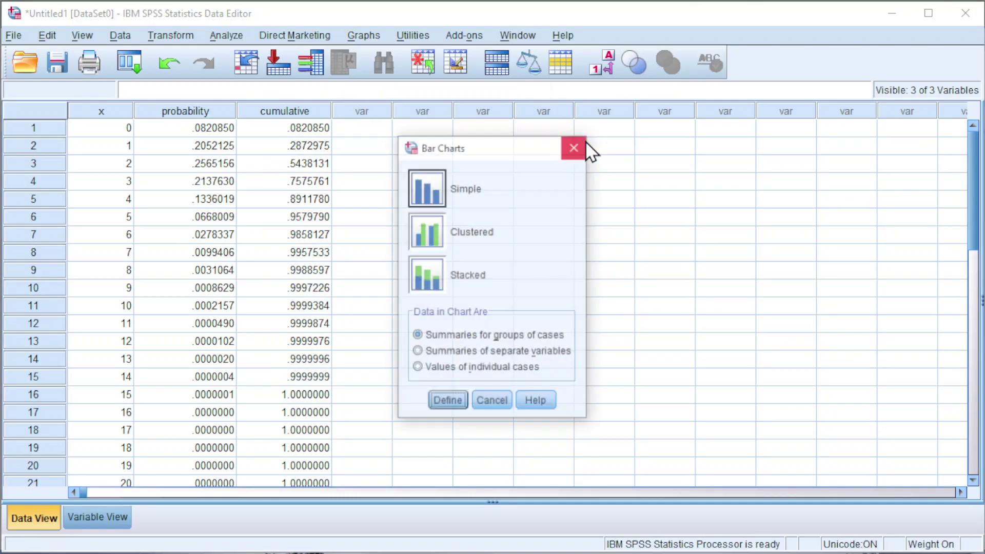
click(445, 403)
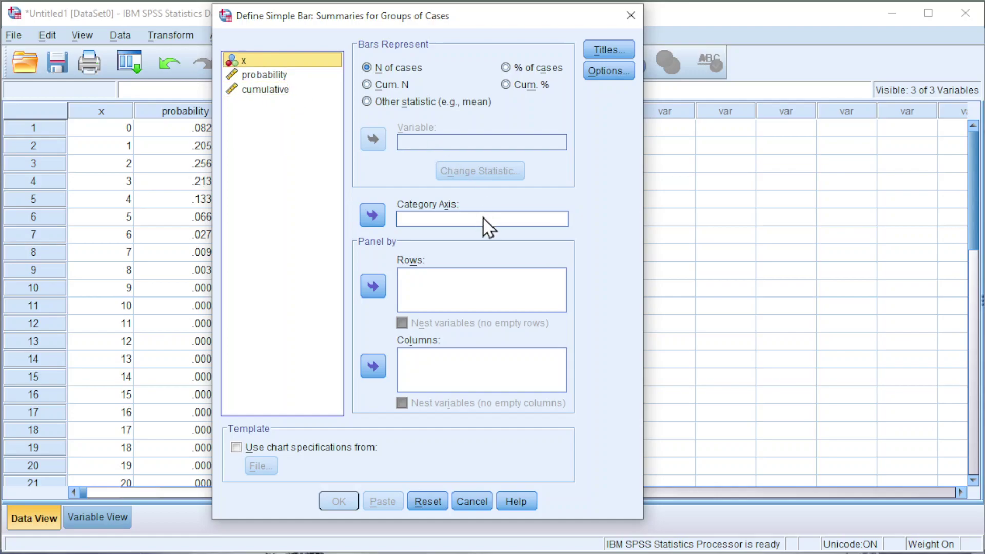
click(374, 216)
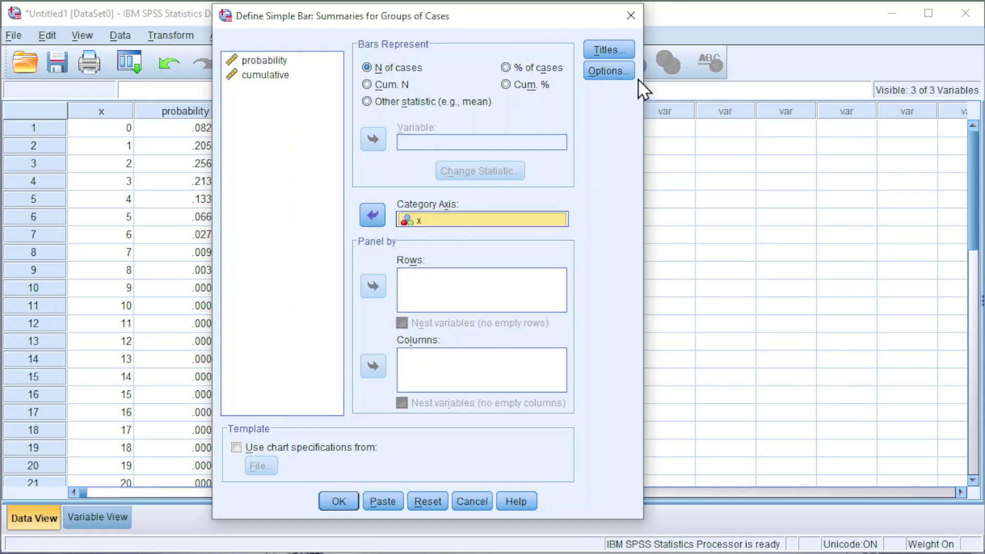
click(614, 50)
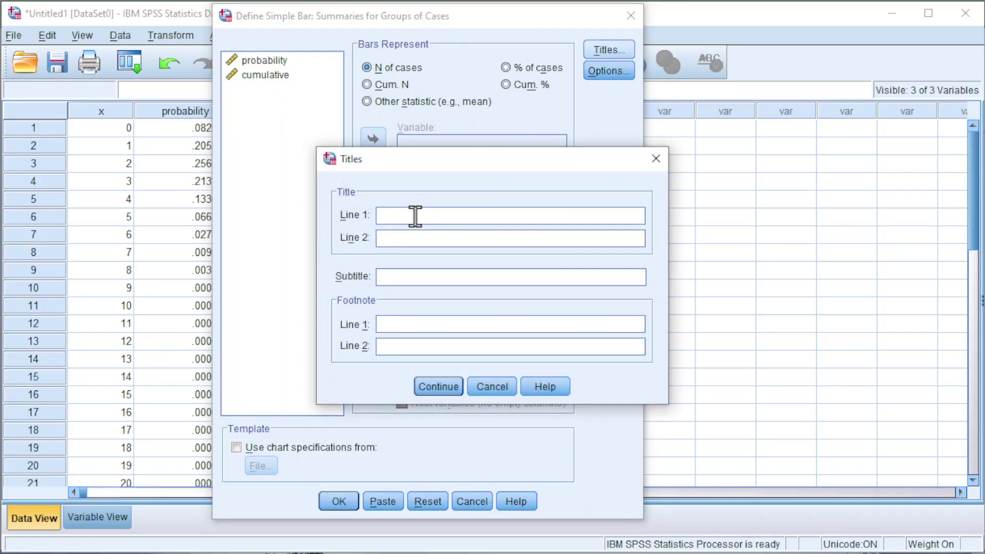
click(439, 387)
click(338, 499)
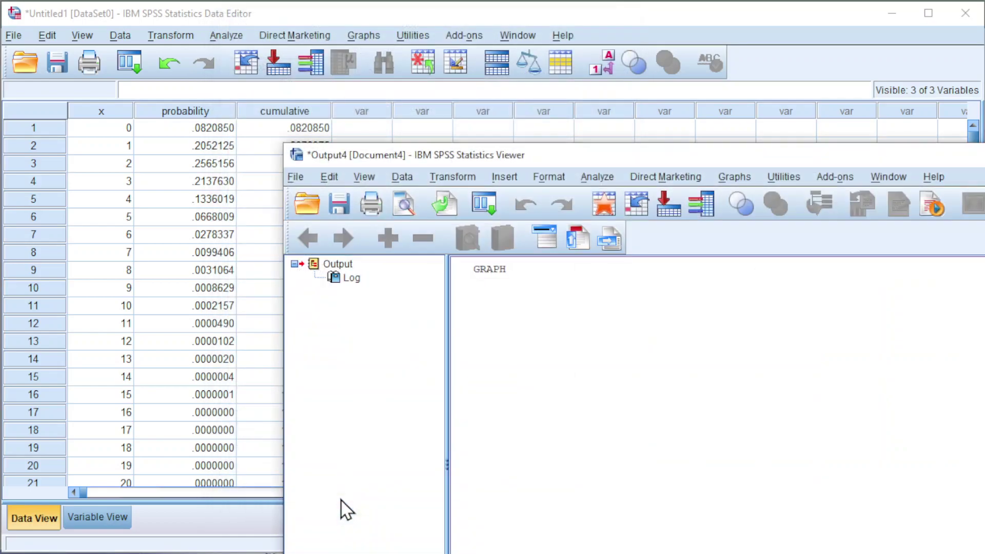
- Reposition the Output Viewer and scroll to the bar chart peaking near 0.26 at x = 2
drag(597, 166, 349, 33)
scroll(501, 205, down, 3)
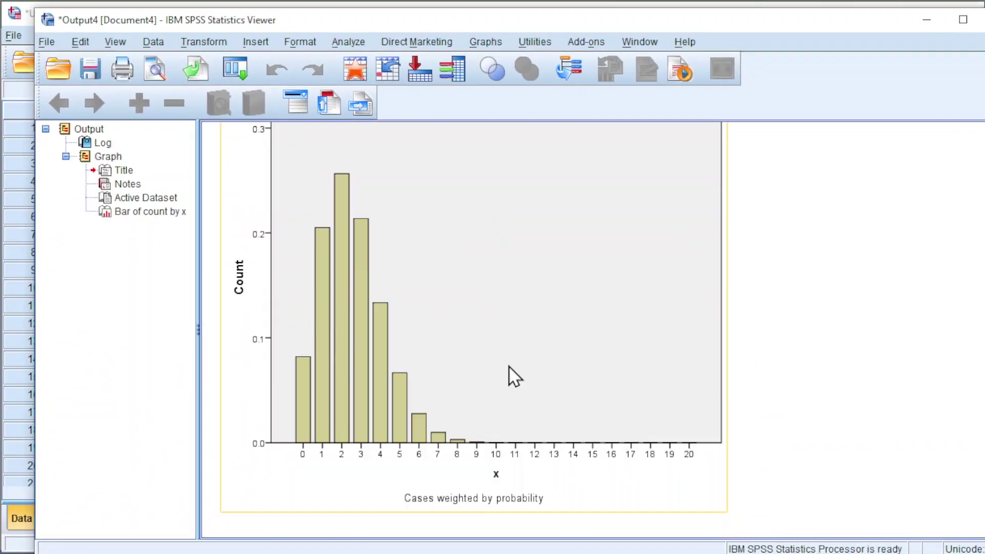